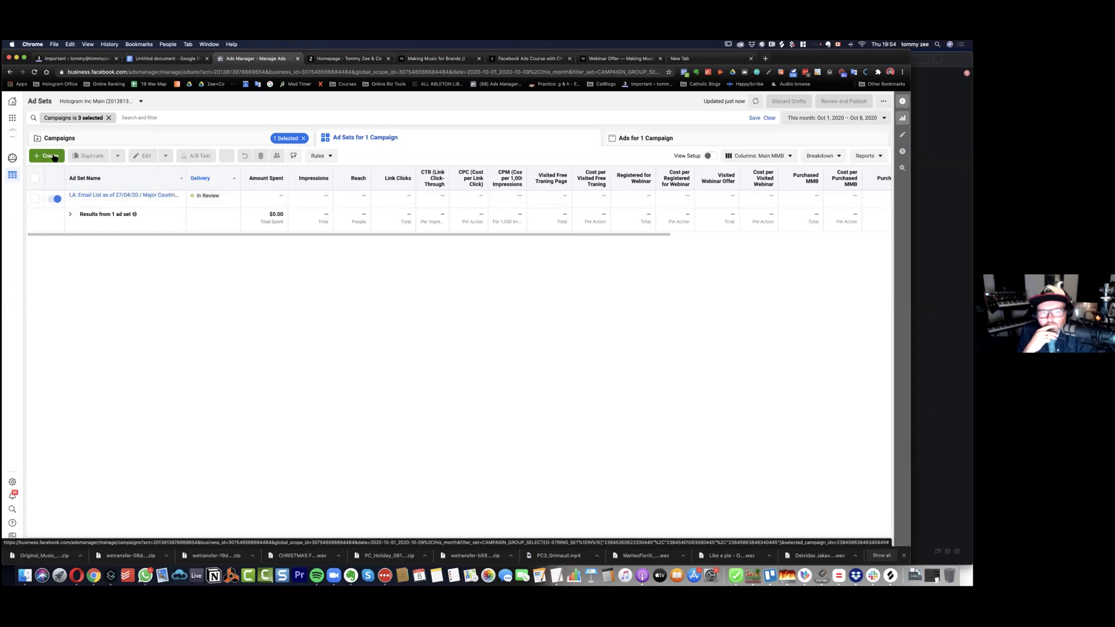
Duplicate the ad set into its original campaign and start creating a new Custom Audience.
left_click(138, 202)
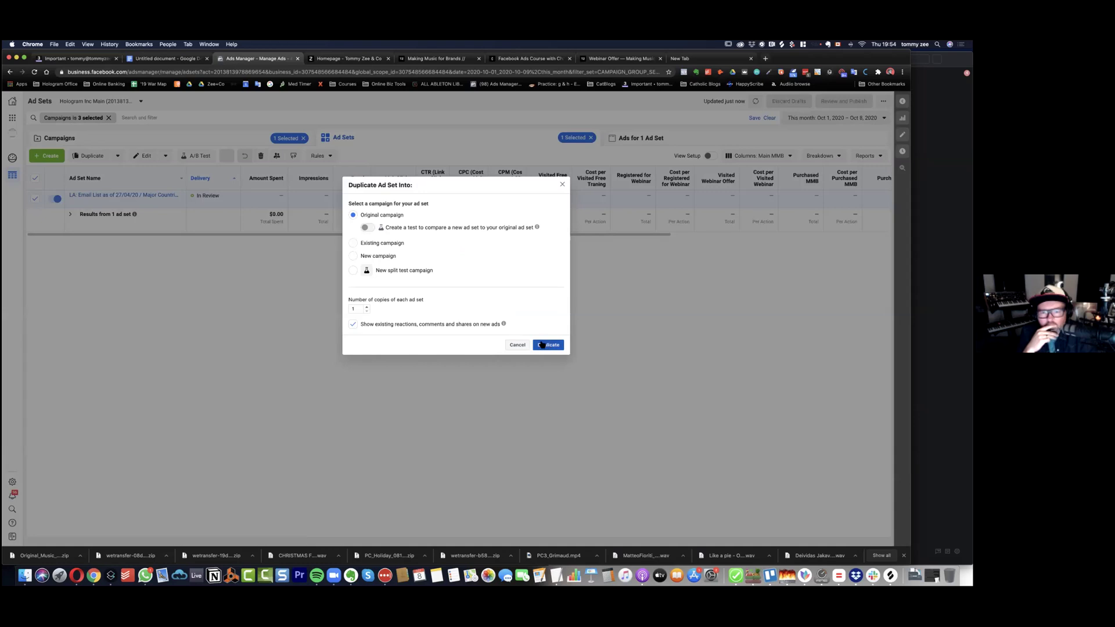
left_click(544, 345)
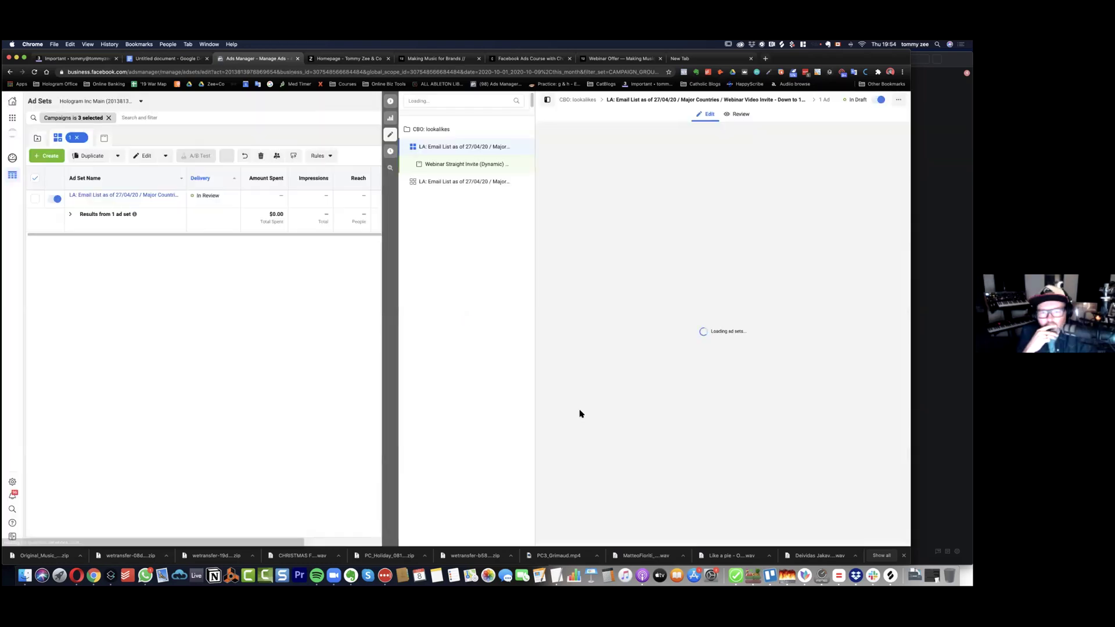
scroll(601, 387, "down", 3)
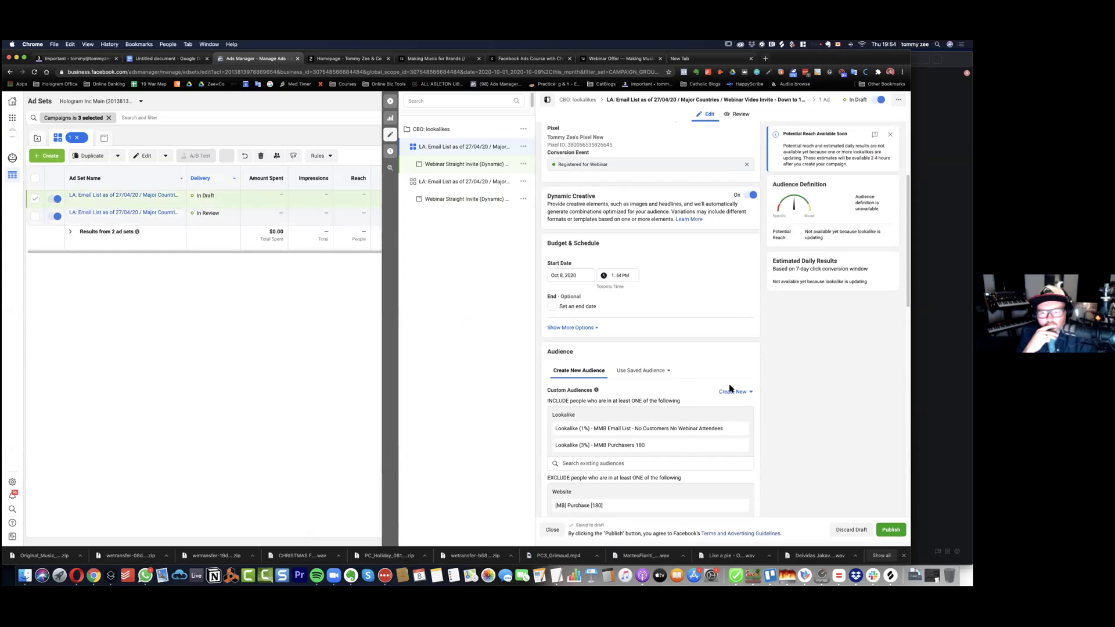
left_click(733, 393)
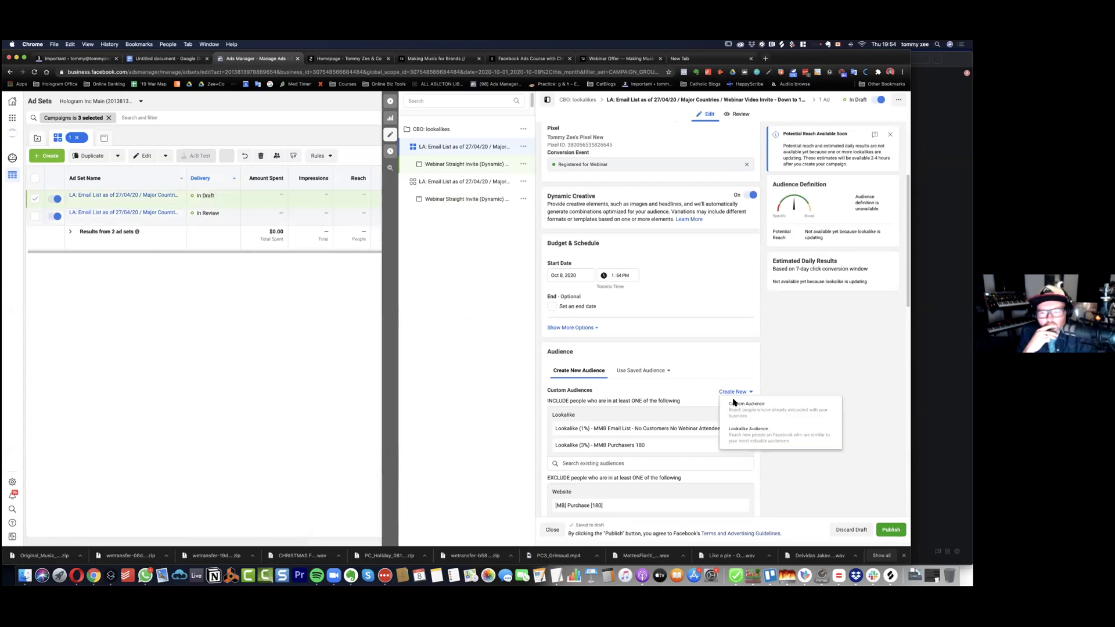
left_click(770, 413)
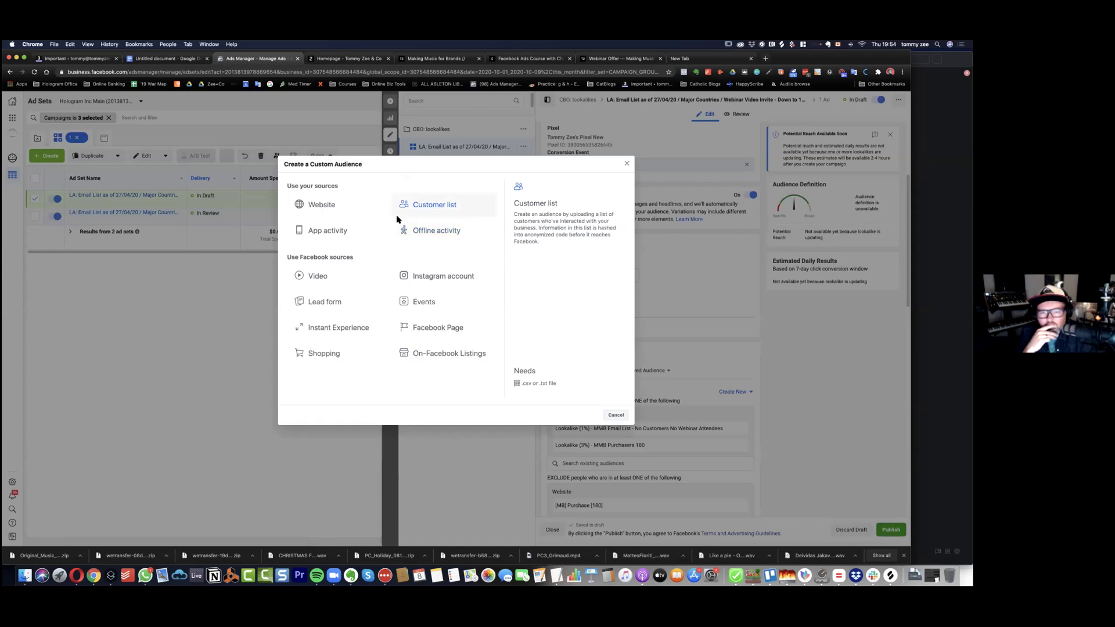
Base the custom audience on website visitors who fired the connectretarget event.
left_click(340, 206)
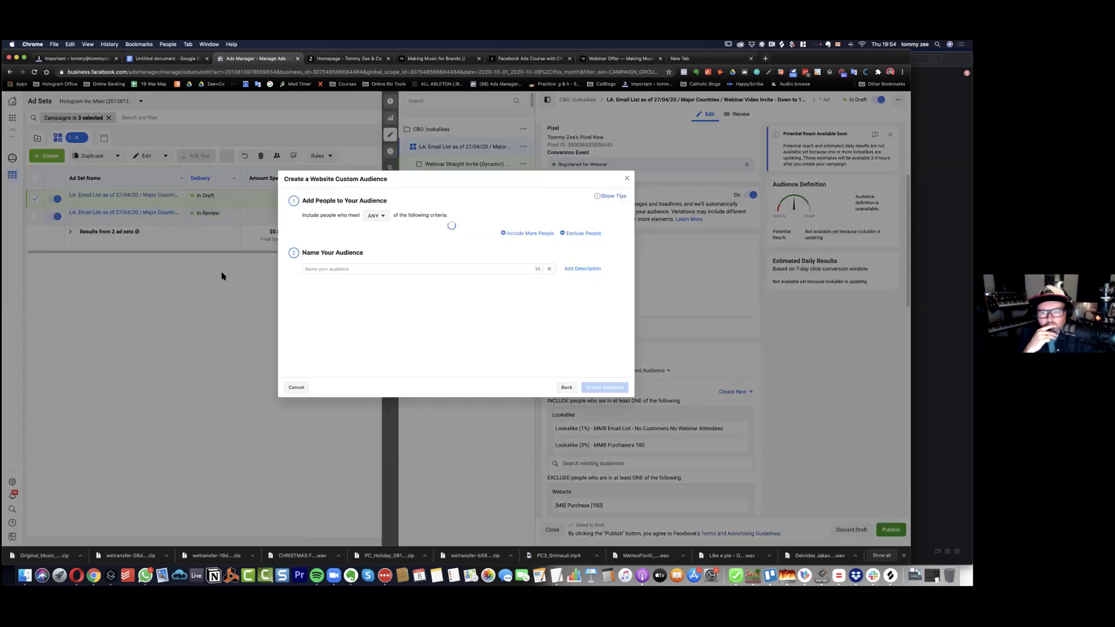
left_click(353, 250)
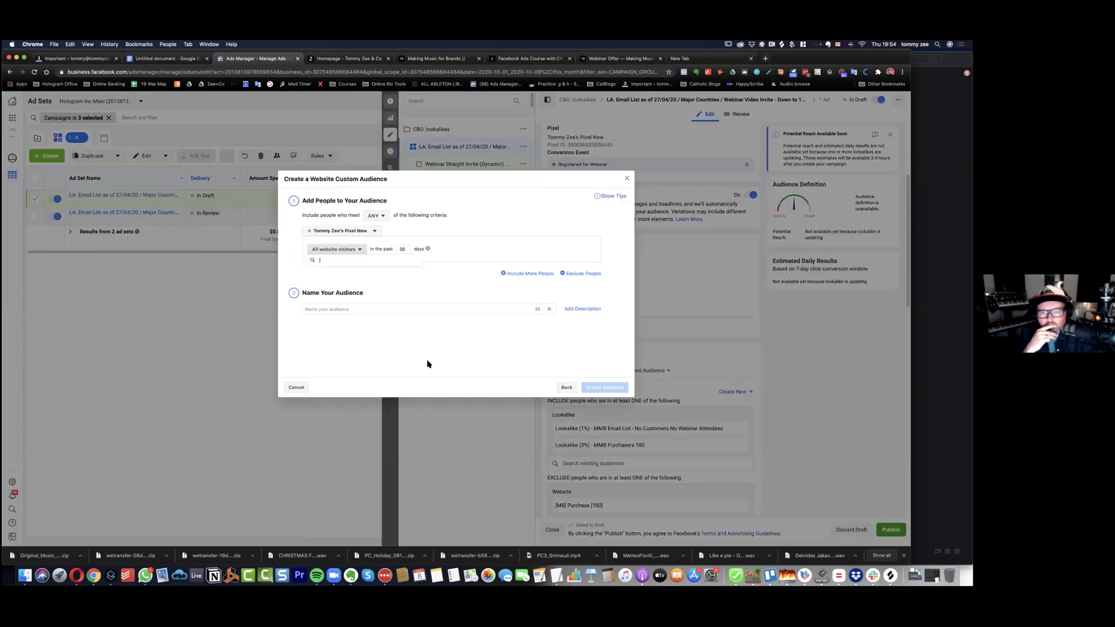
scroll(361, 317, "down", 1)
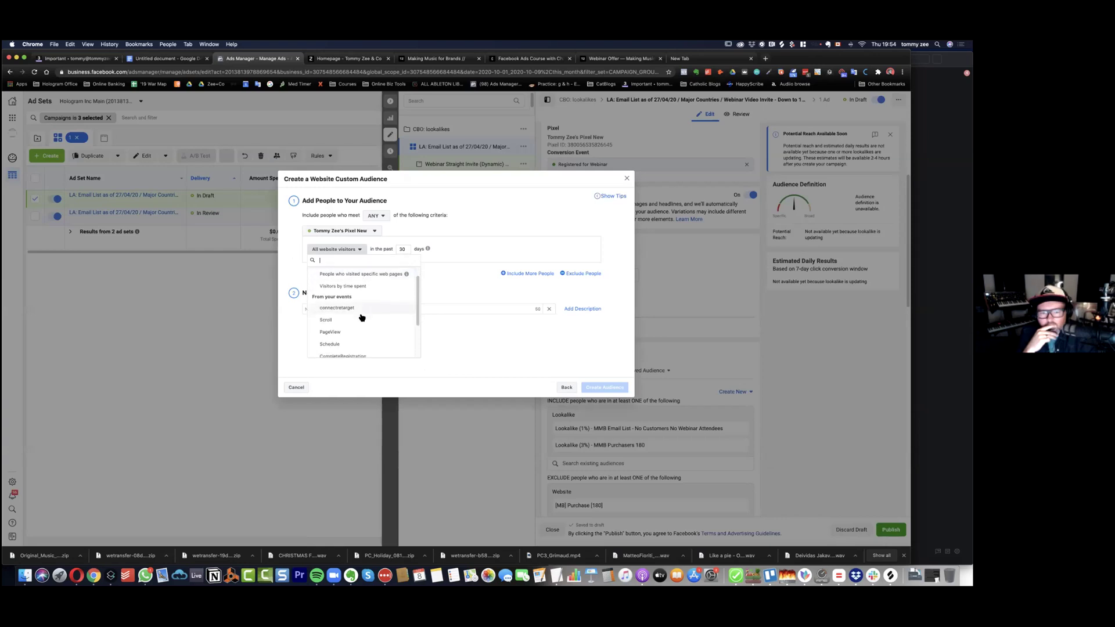
left_click(349, 308)
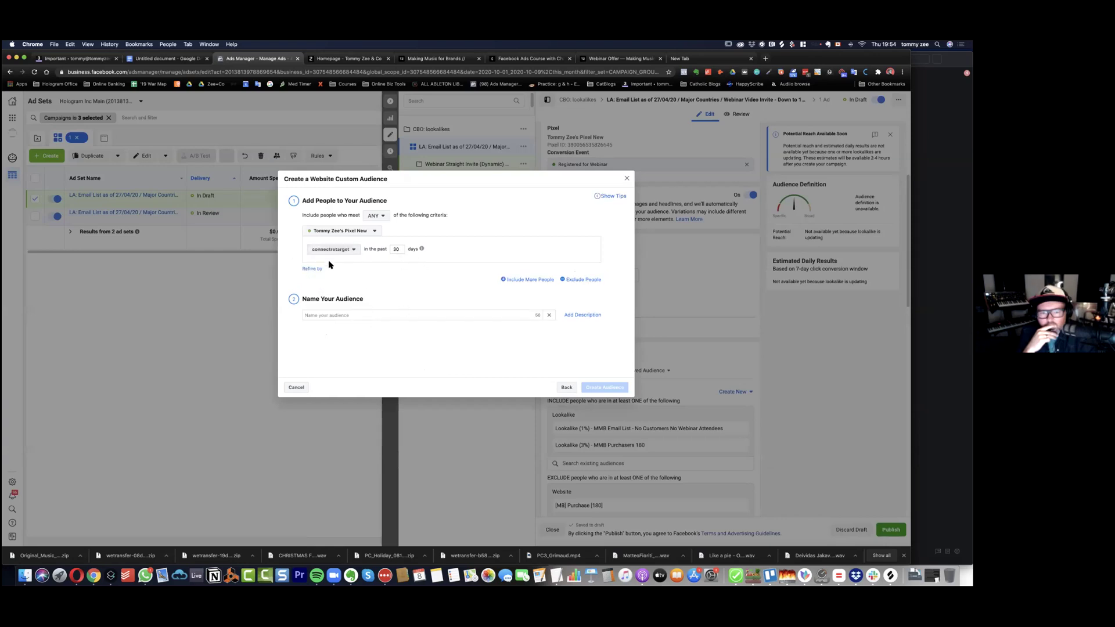
Refine the audience by aggregated value Frequency of at least 2.
left_click(313, 268)
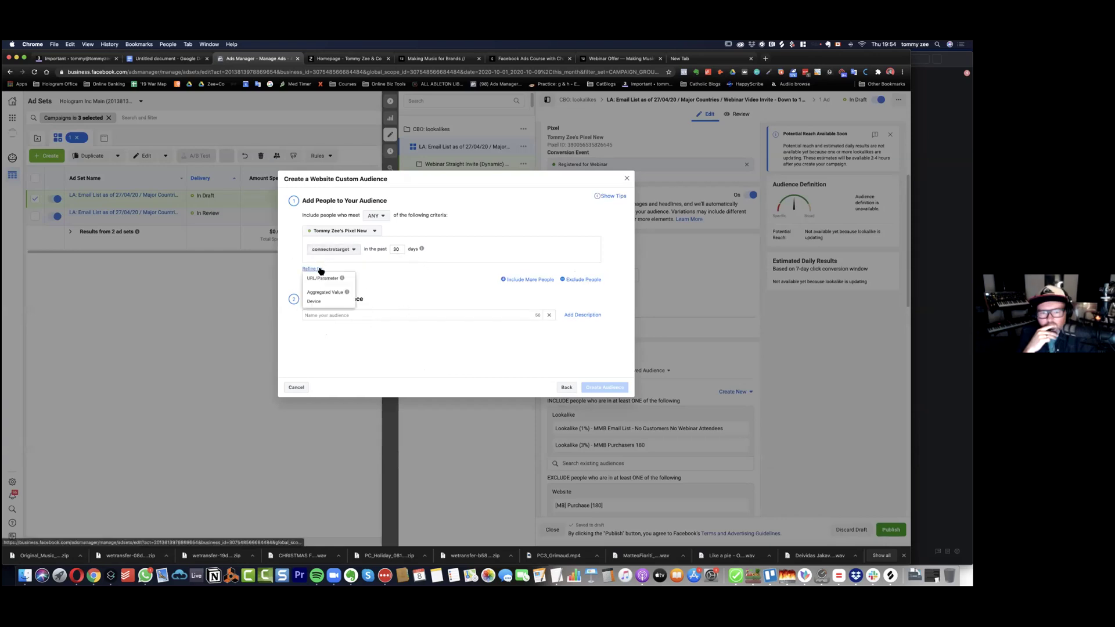
left_click(343, 293)
left_click(377, 282)
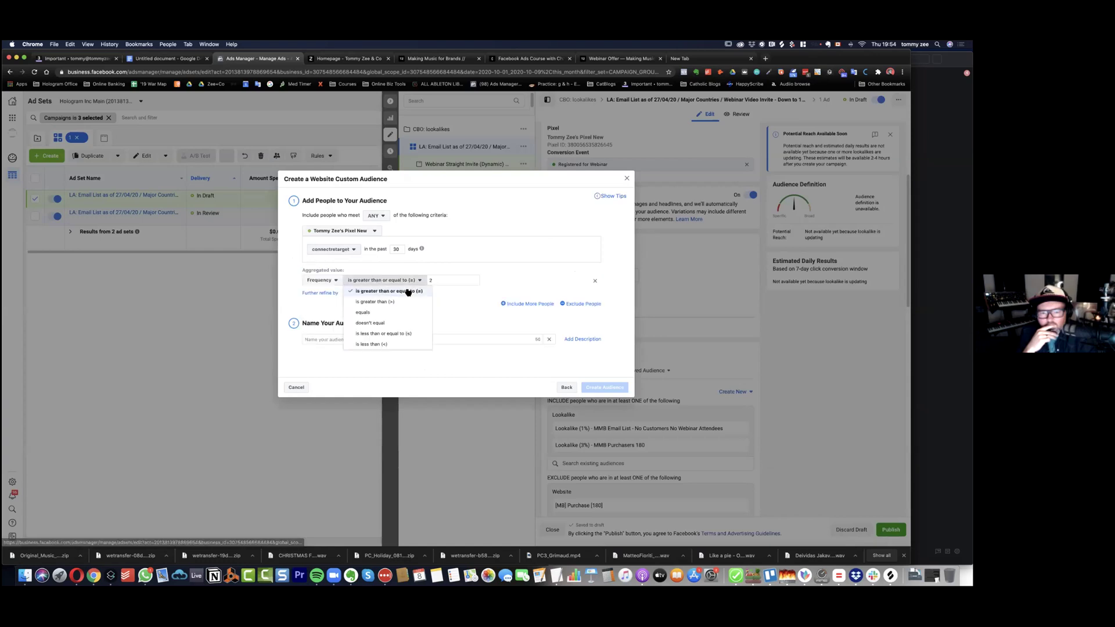
left_click(332, 278)
left_click(340, 281)
left_click(335, 289)
left_click(334, 294)
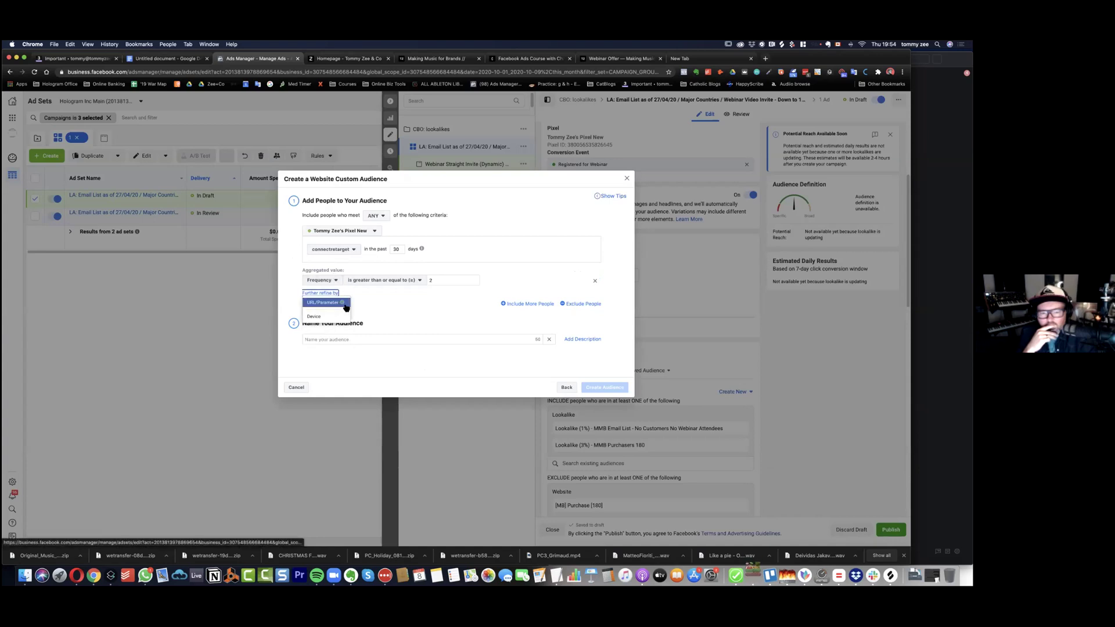
Add a powerpixel_pagetimer parameter refinement and delete the Frequency rule.
left_click(329, 303)
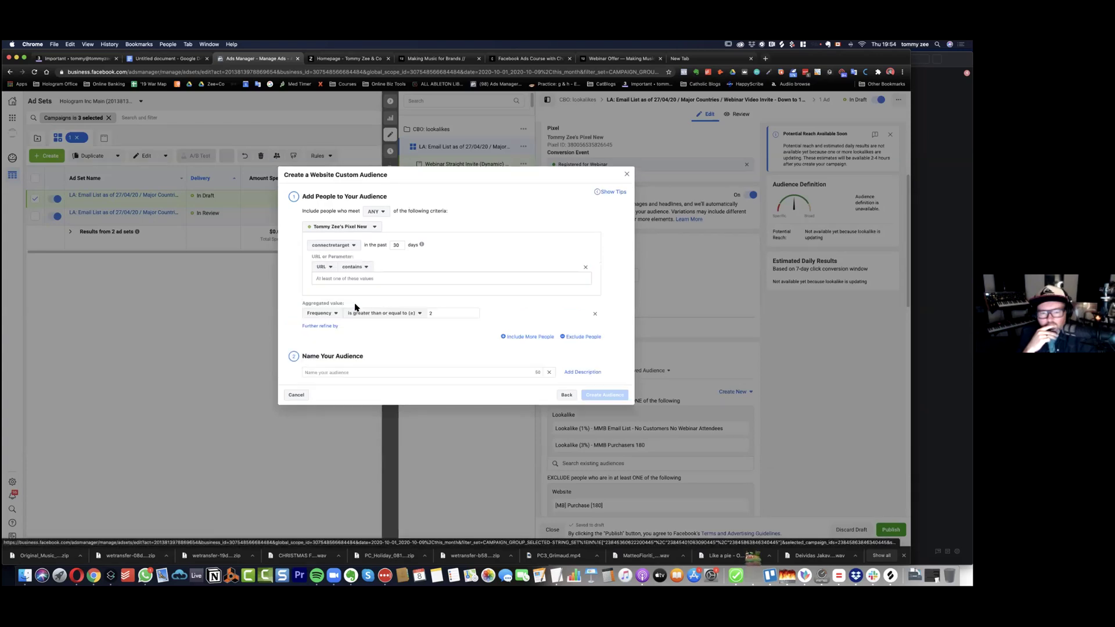
left_click(364, 318)
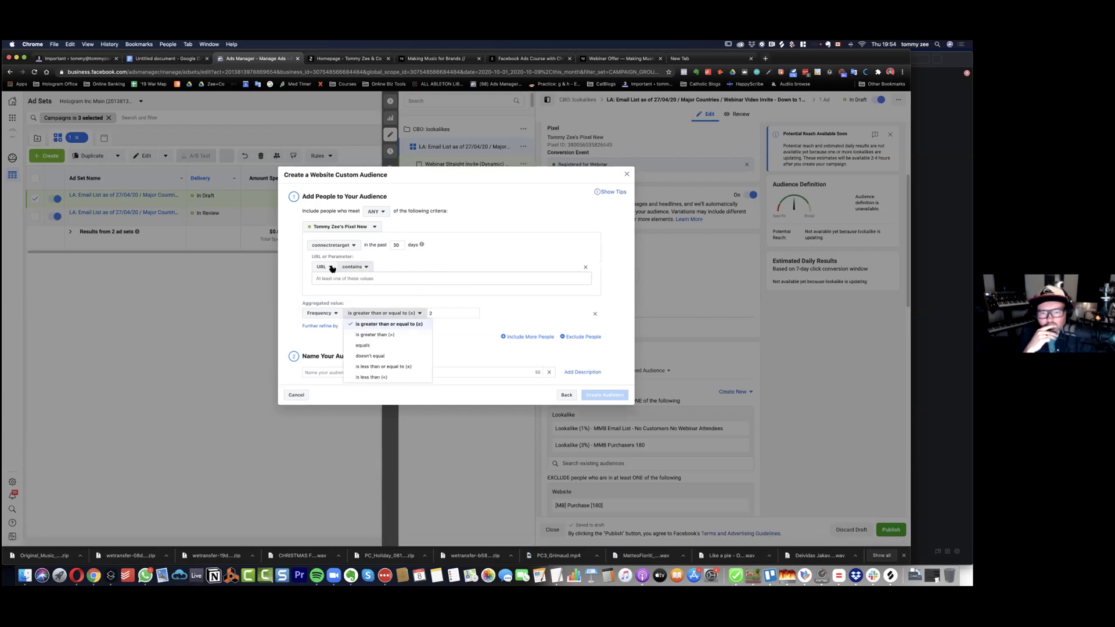
left_click(330, 266)
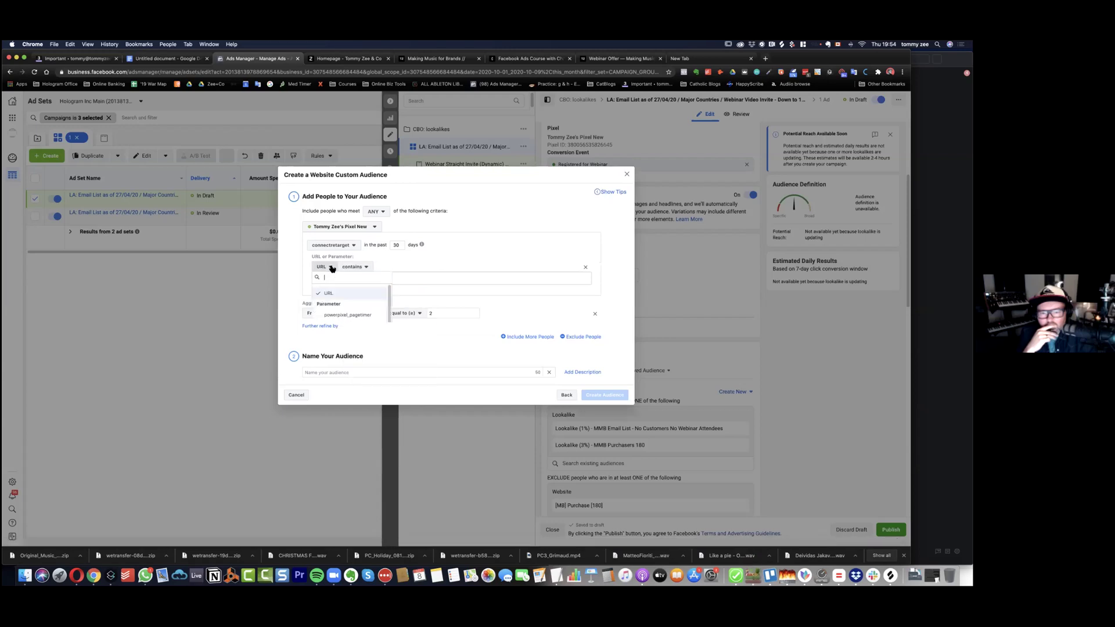
left_click(354, 315)
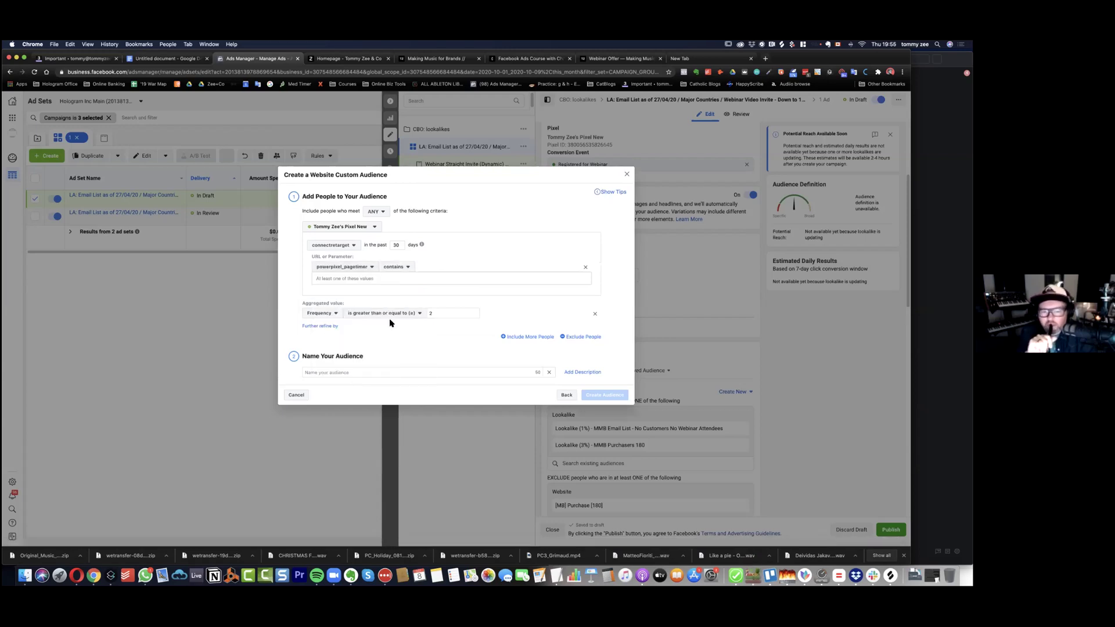
left_click(594, 313)
Leave the pagetimer rule on contains and bring up the Making Music for Brands offer page.
left_click(359, 280)
left_click(396, 271)
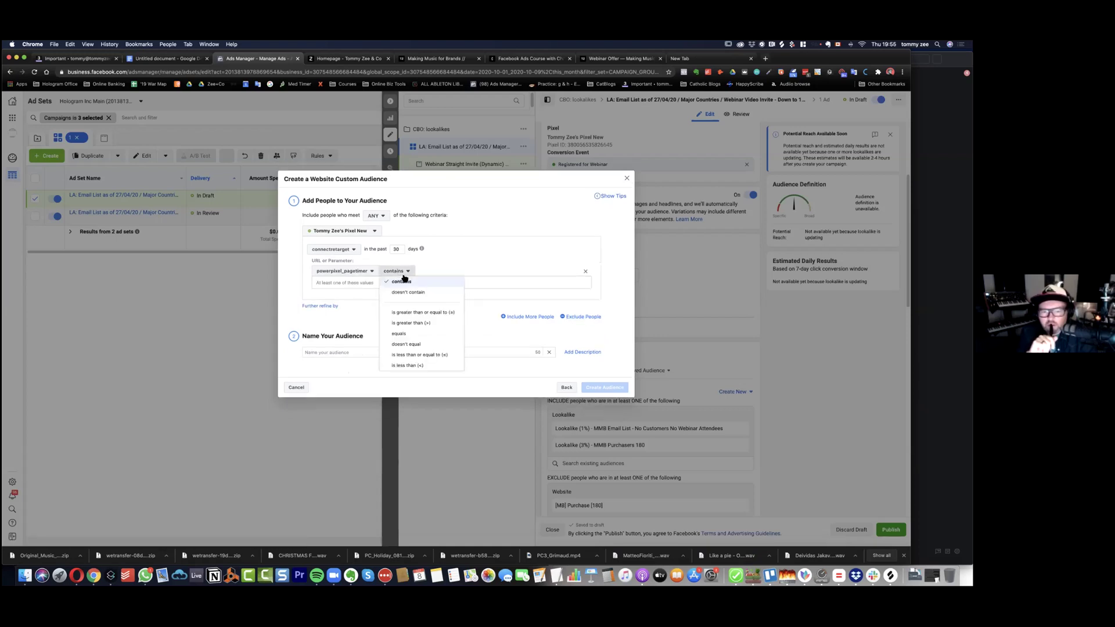
left_click(400, 282)
left_click(362, 277)
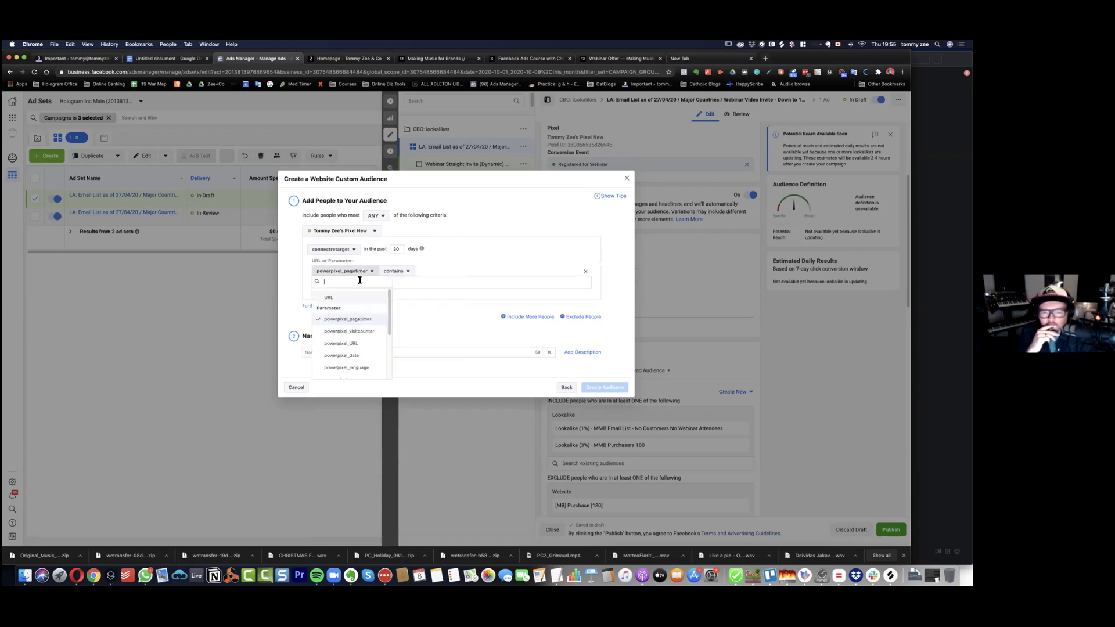
left_click(435, 283)
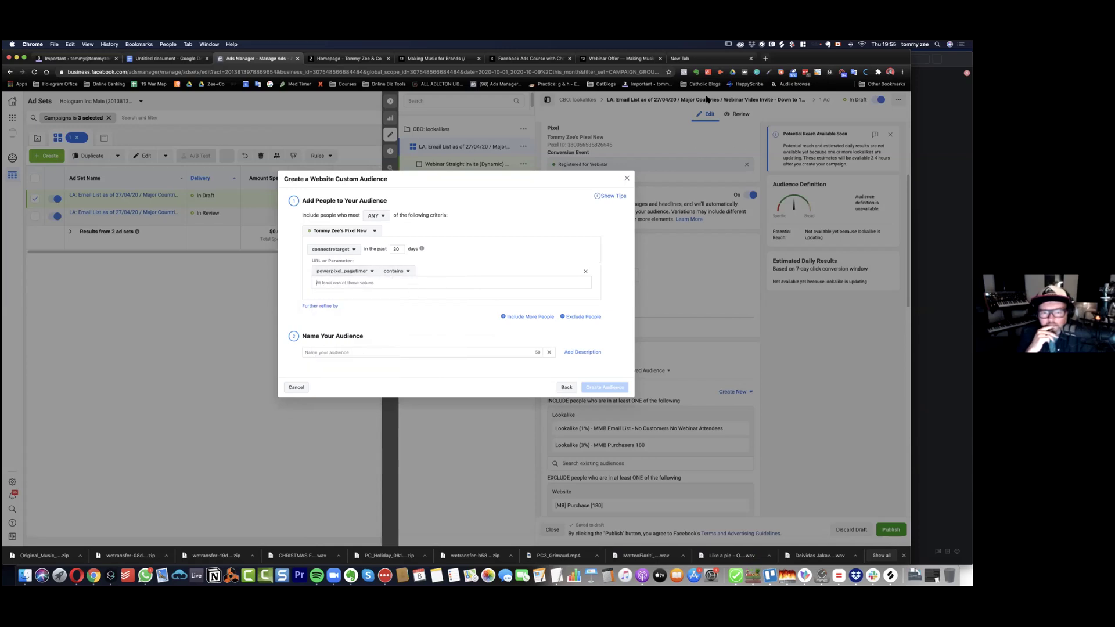
left_click(619, 62)
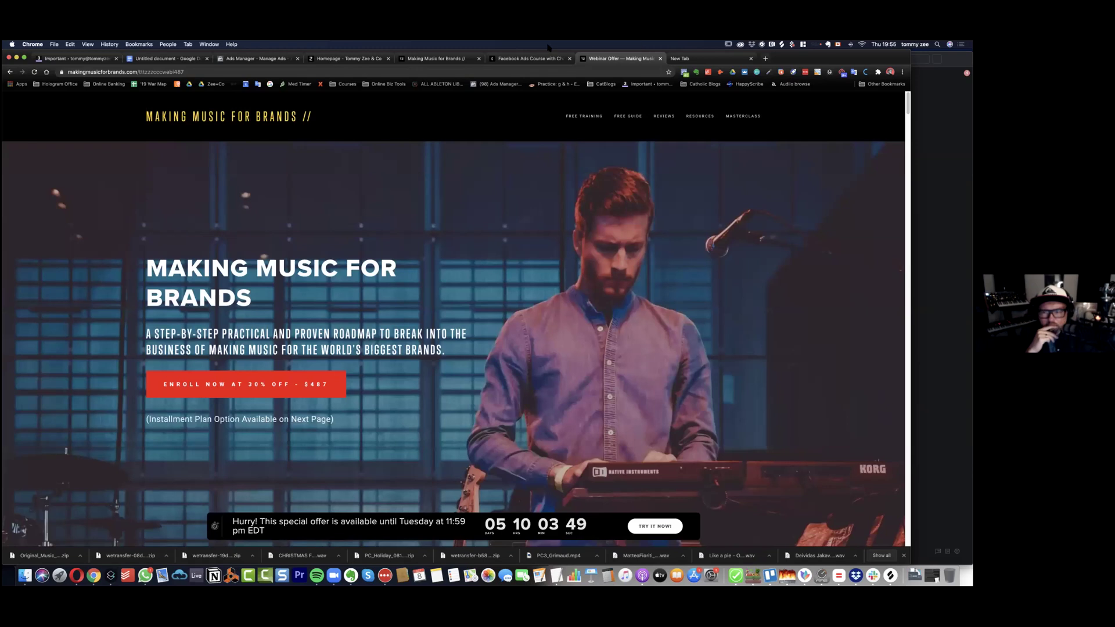
Check the offer page's connectretarget events in Pixel Helper for pagetimer values, then return to Ads Manager.
left_click(684, 72)
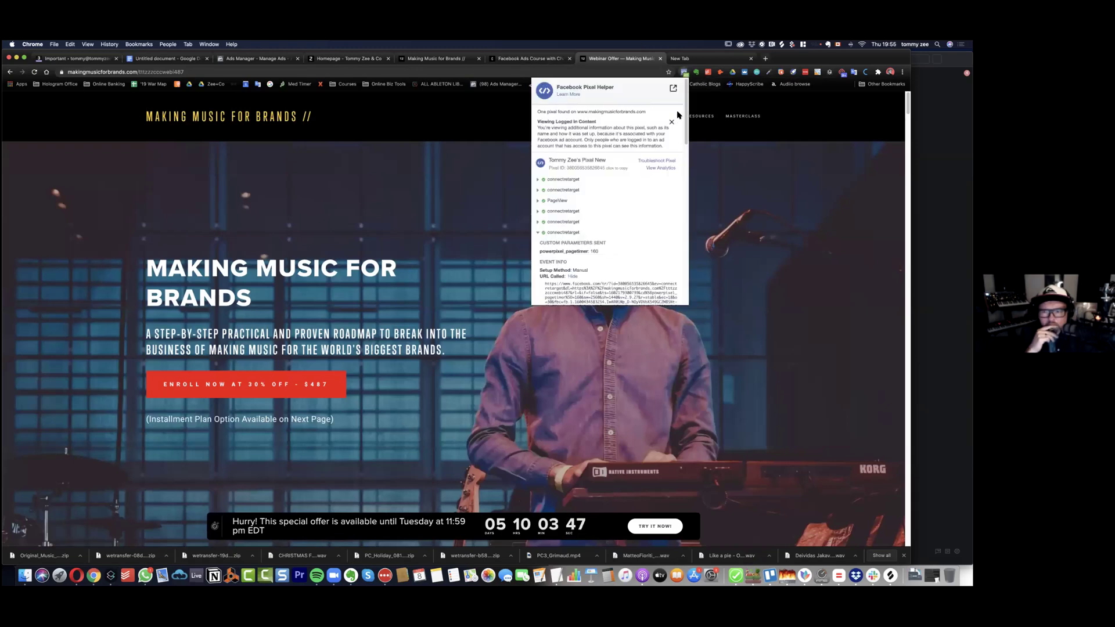
left_click(572, 234)
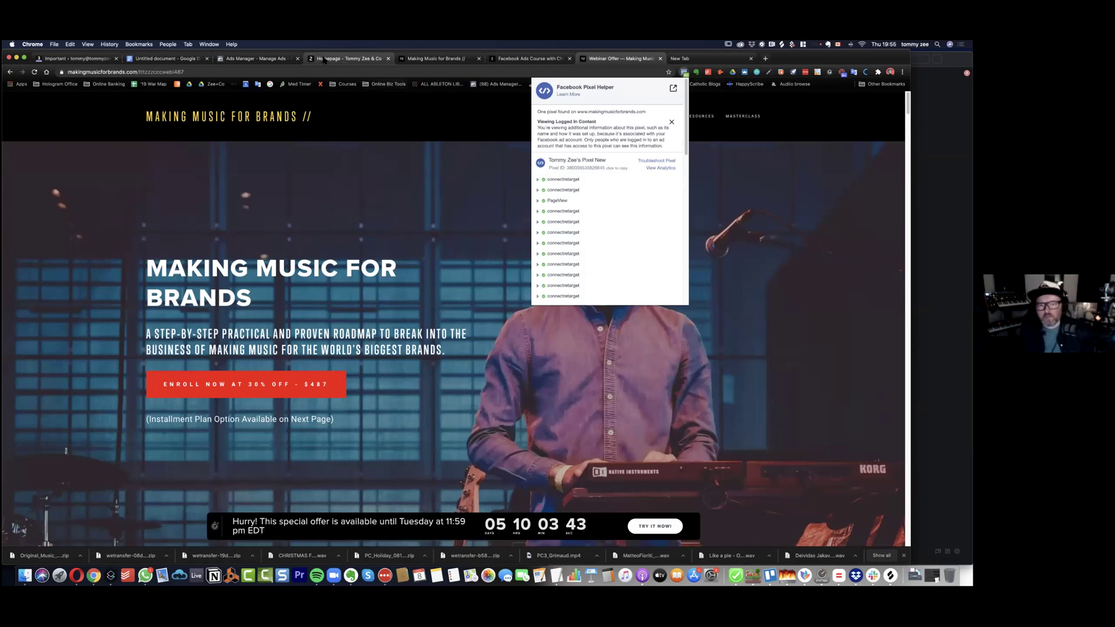
left_click(347, 59)
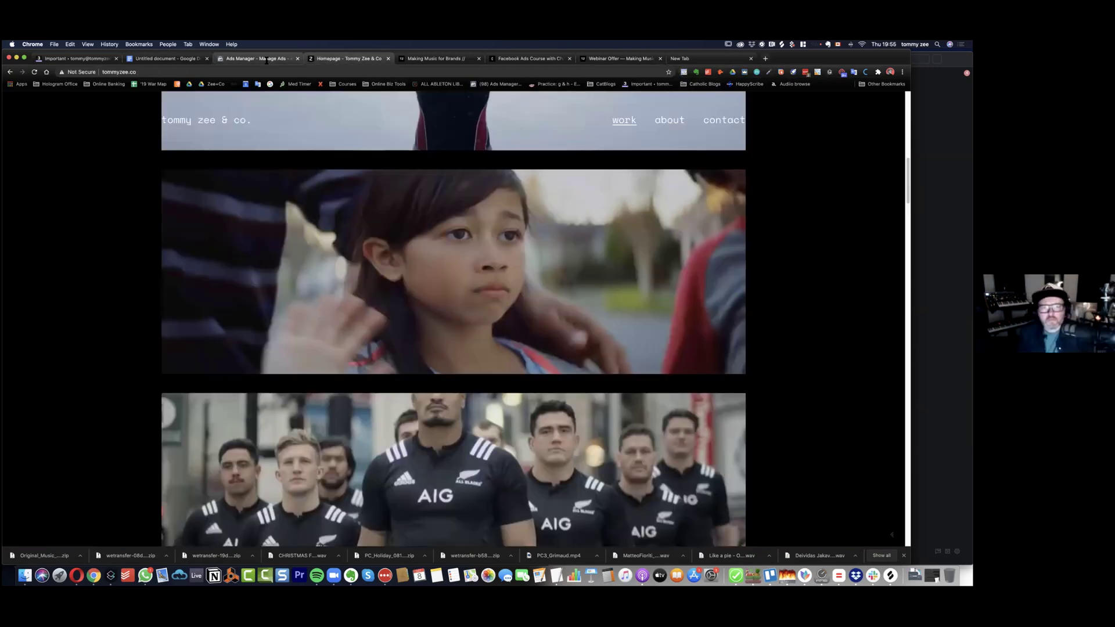
left_click(263, 59)
Make the powerpixel_pagetimer rule read 'is greater than (>)' 350.
type("350")
left_click(389, 270)
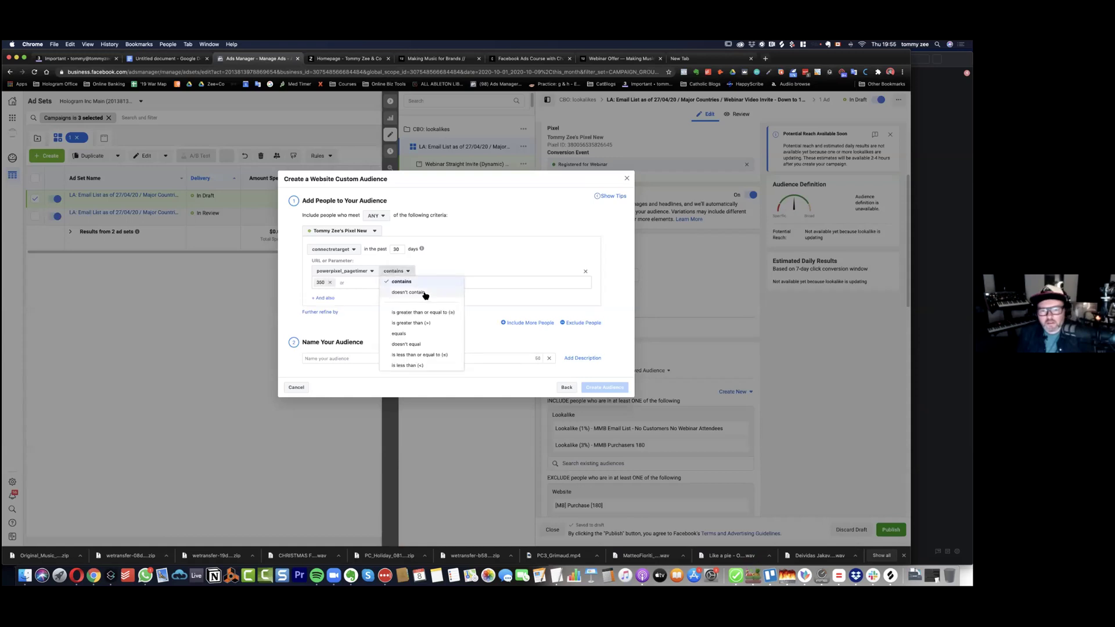
left_click(428, 324)
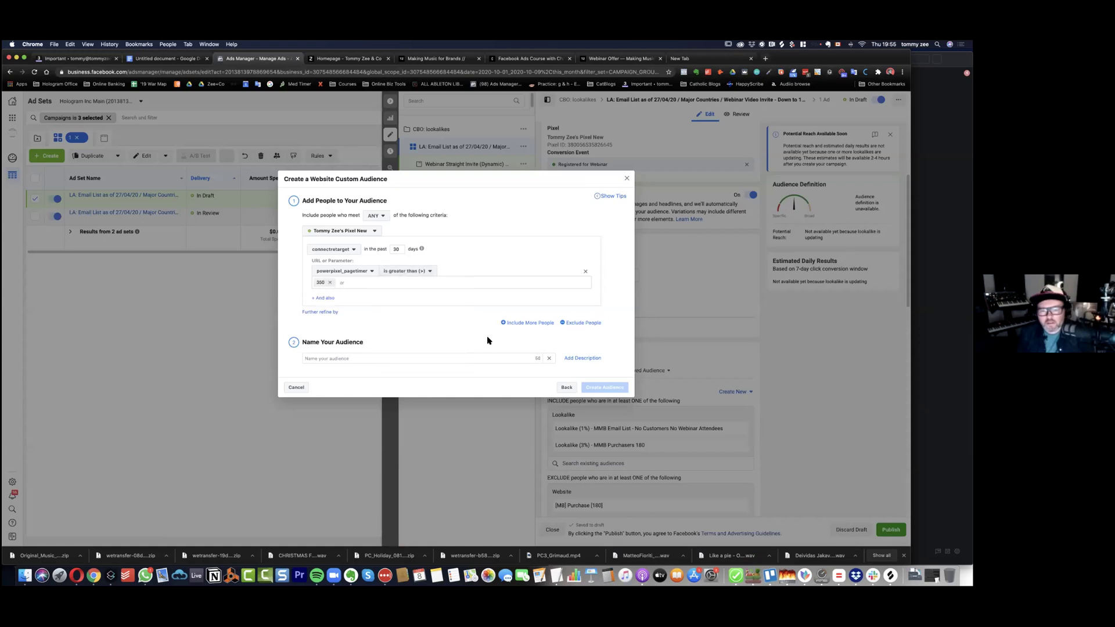
left_click(331, 361)
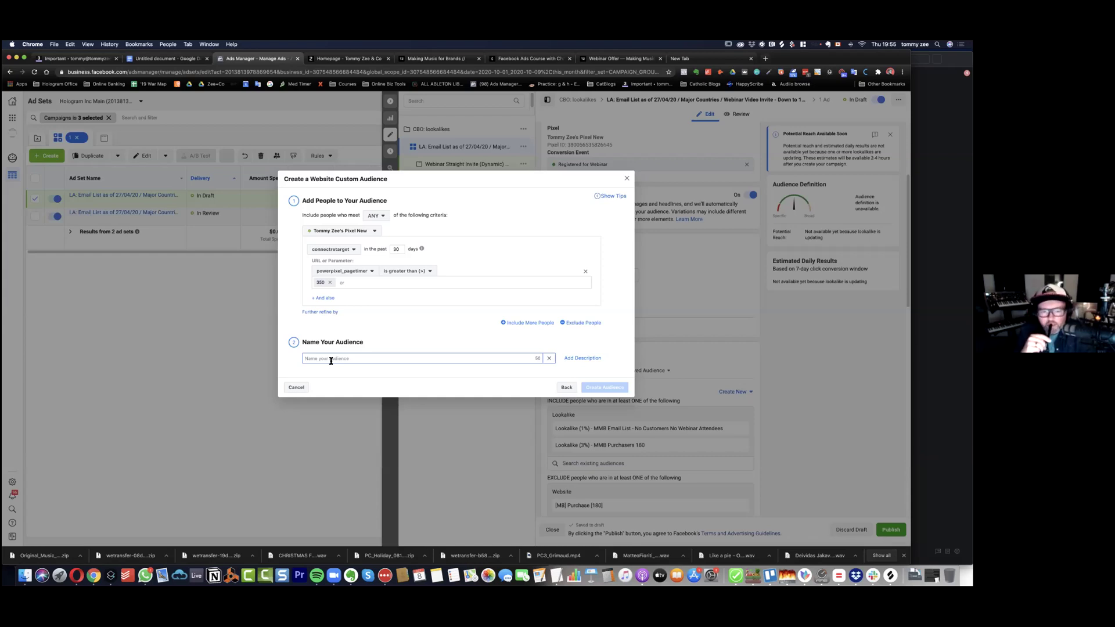
Switch the rule to powerpixel_pagescroll, replacing 350 with a threshold of 75.
left_click(359, 274)
scroll(363, 343, "down", 2)
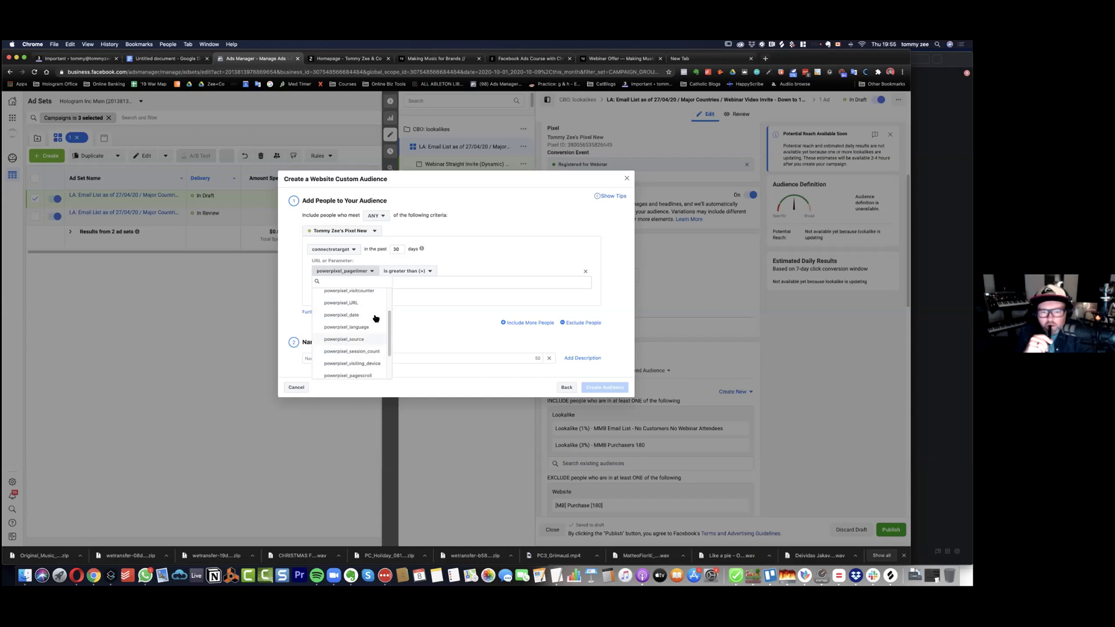
scroll(367, 357, "down", 3)
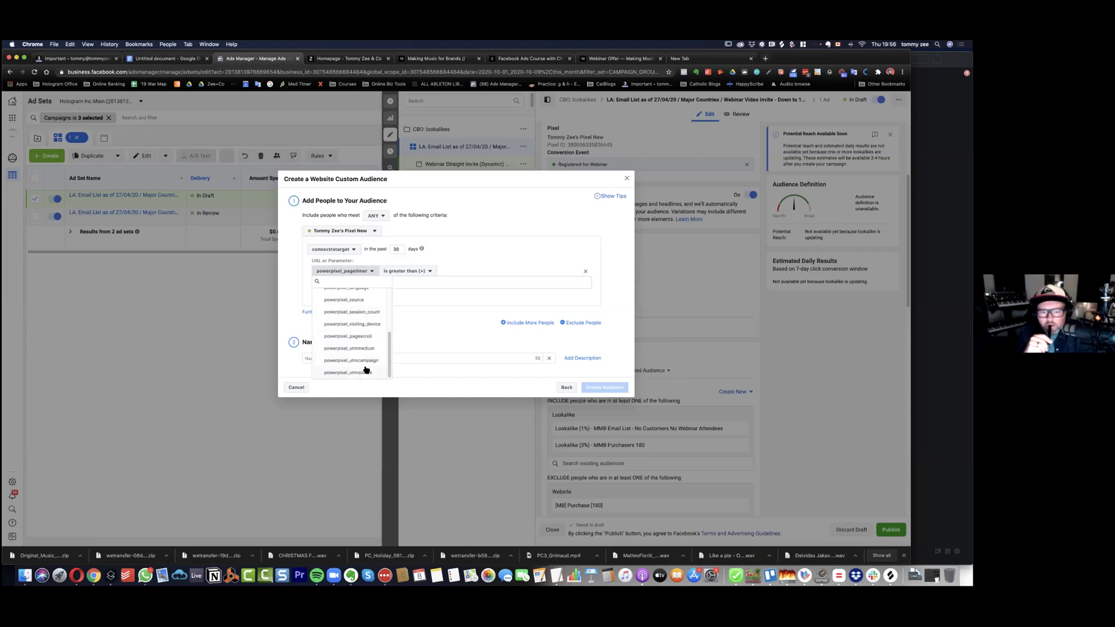
scroll(365, 370, "up", 1)
left_click(371, 343)
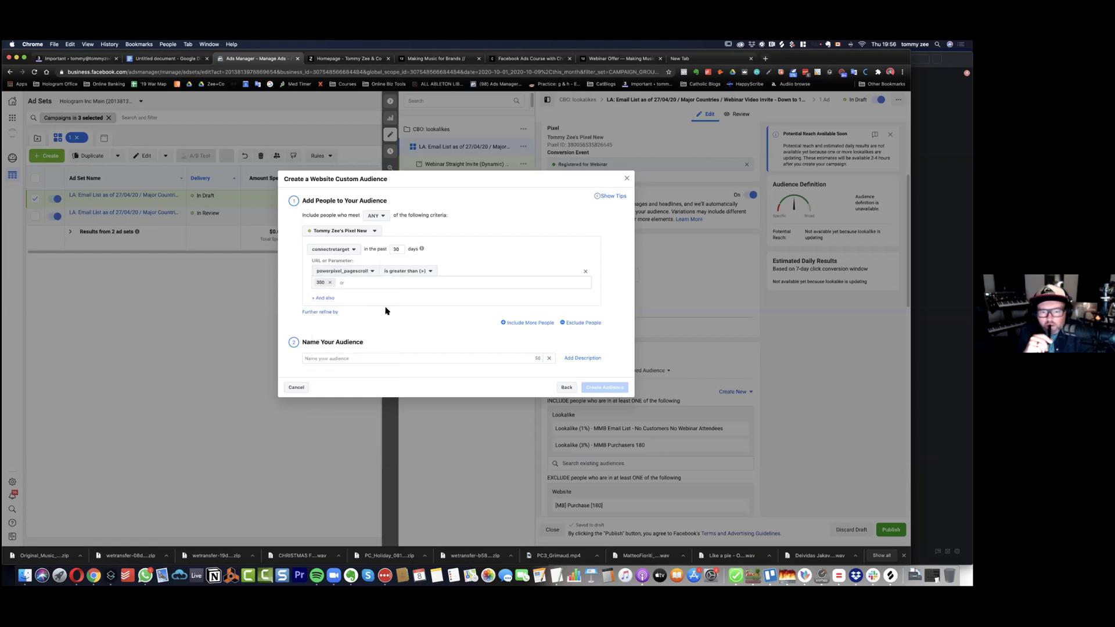
left_click(332, 283)
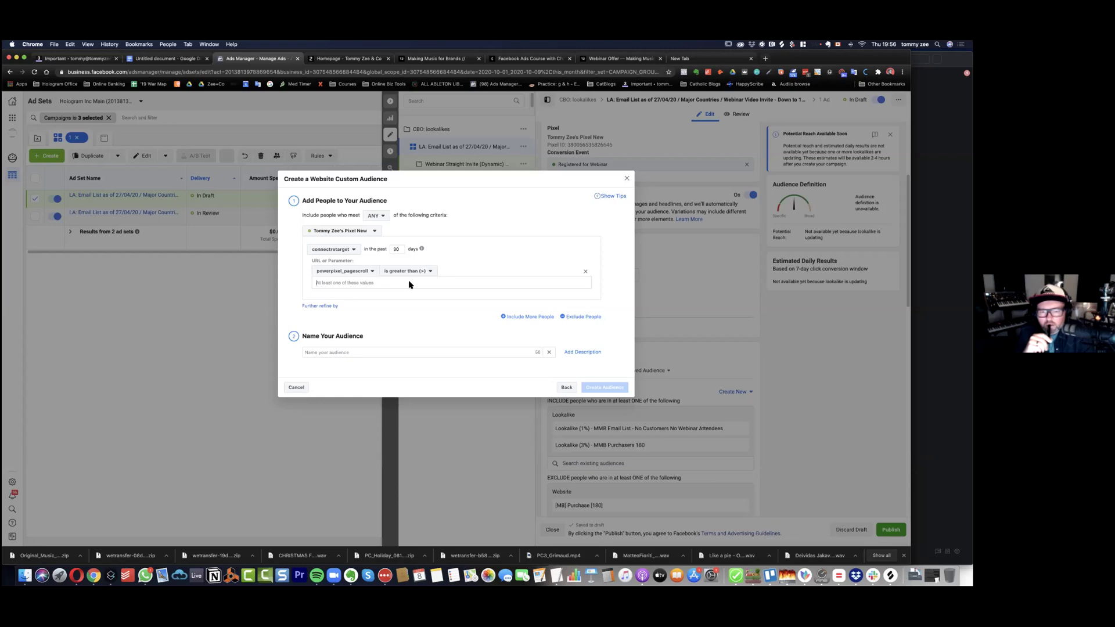
type("75")
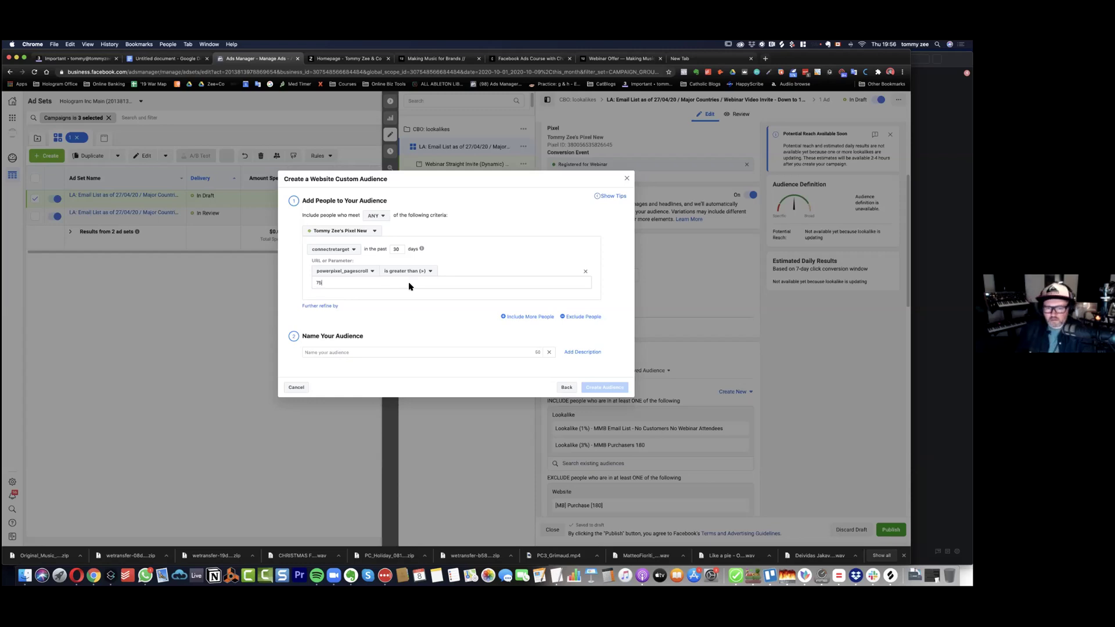
key("Return")
Change the rule to powerpixel_visiting_device contains, removing the 75 value.
left_click(366, 270)
scroll(351, 353, "down", 3)
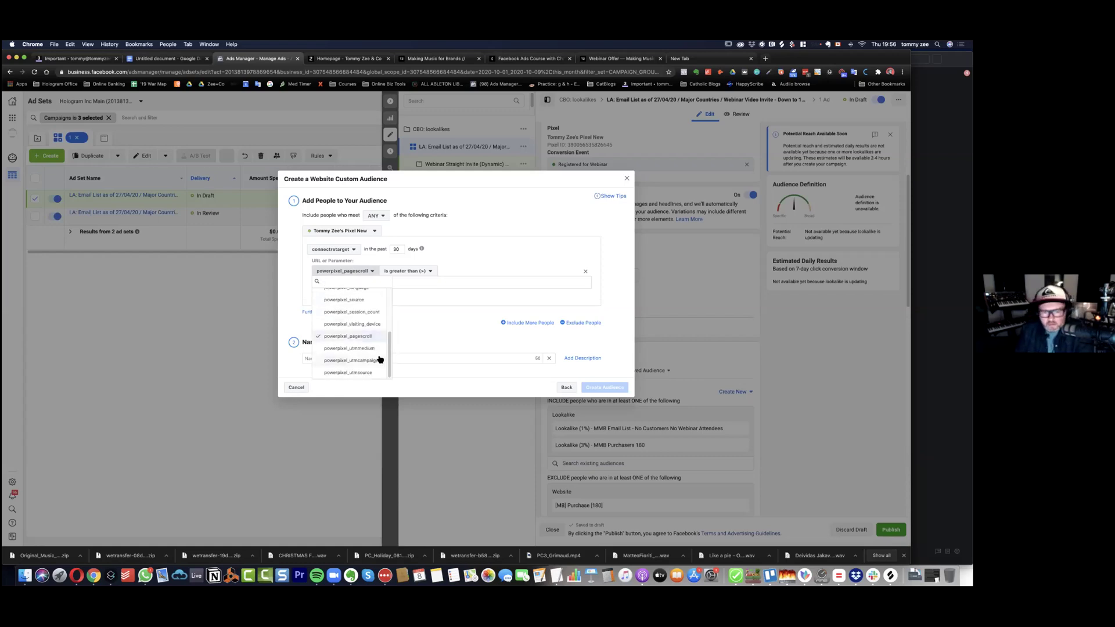
left_click(370, 325)
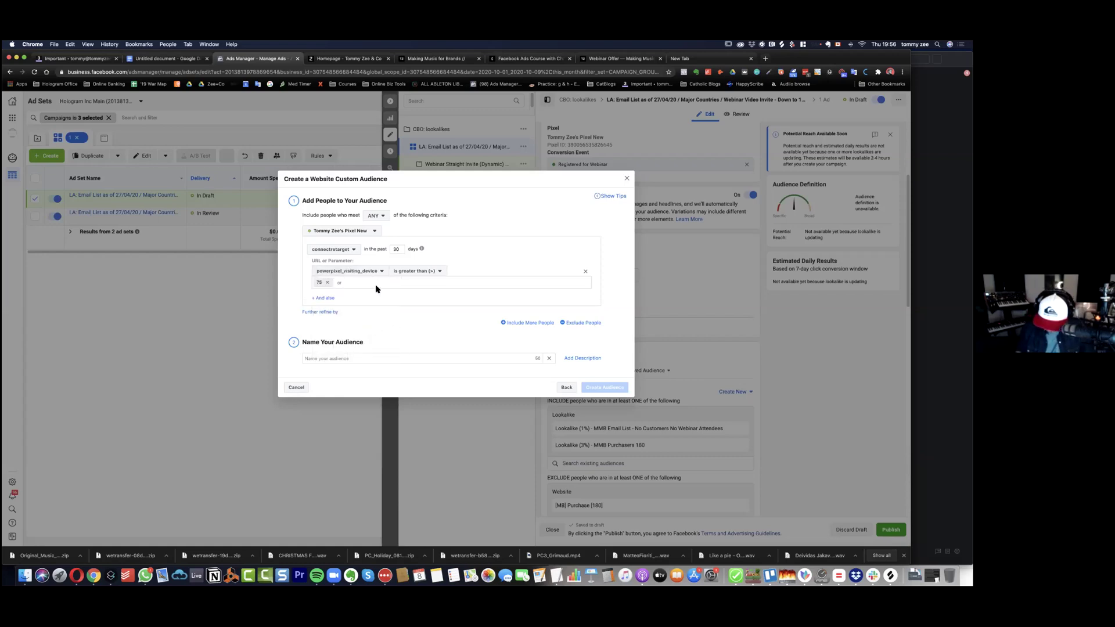
key("BackSpace")
left_click(426, 269)
left_click(413, 282)
left_click(357, 272)
left_click(357, 272)
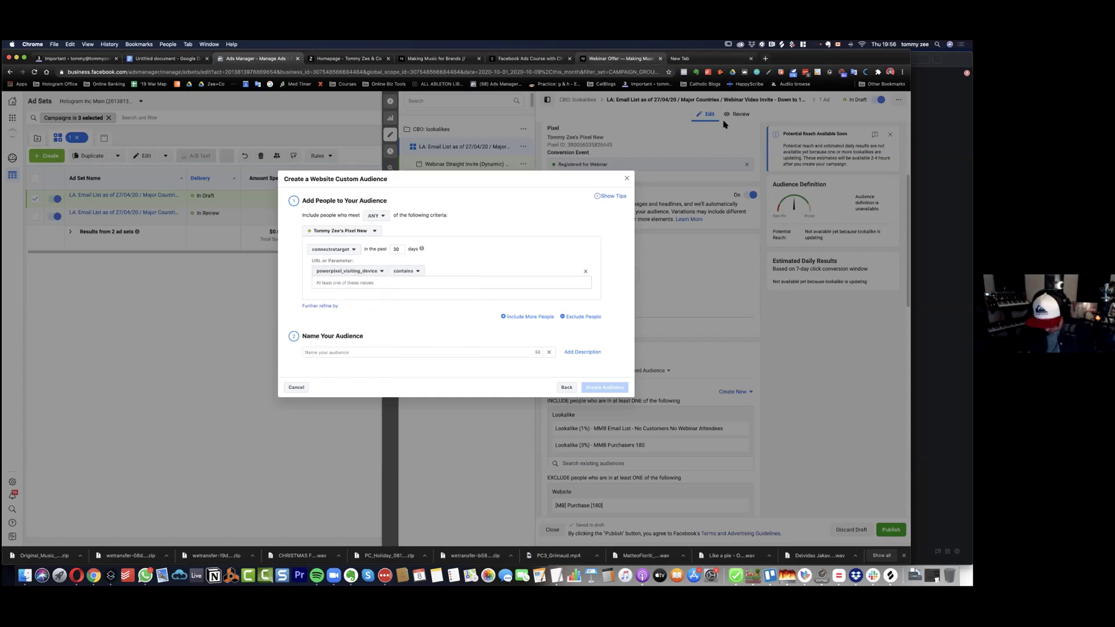
left_click(619, 59)
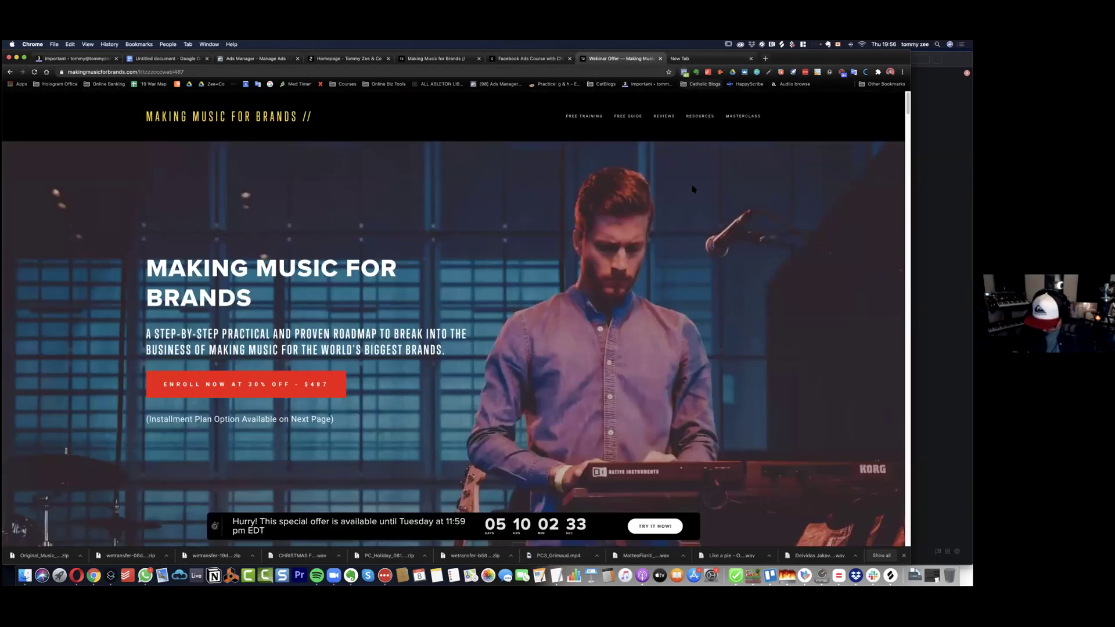
In Pixel Helper, expand connectretarget events and their URLs to read pagetimer values like 140 and 580.
left_click(683, 72)
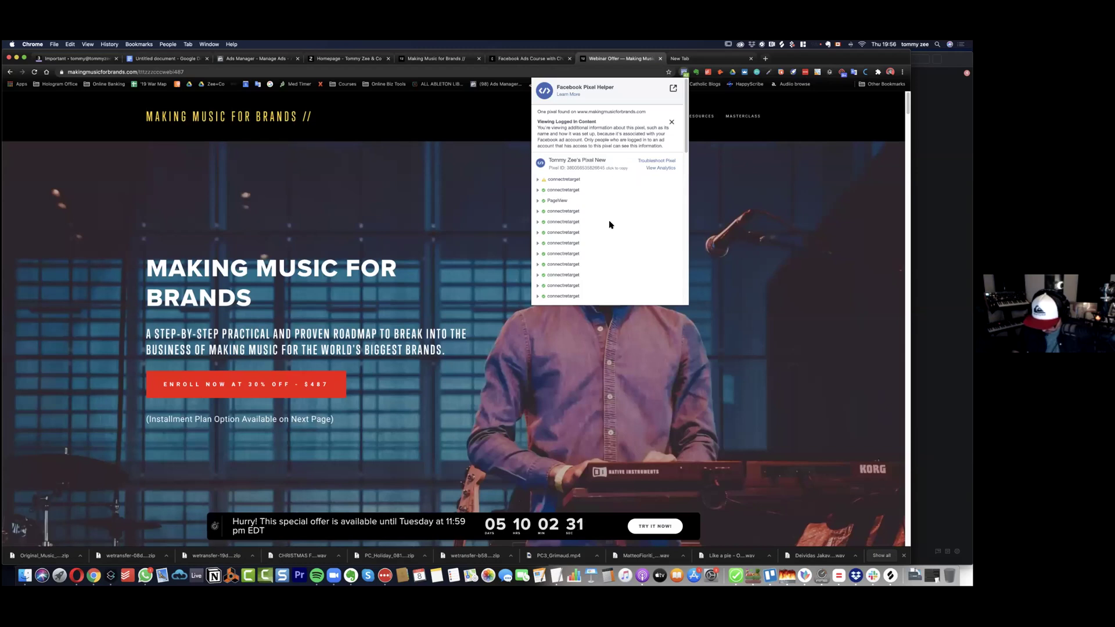
left_click(564, 191)
left_click(574, 234)
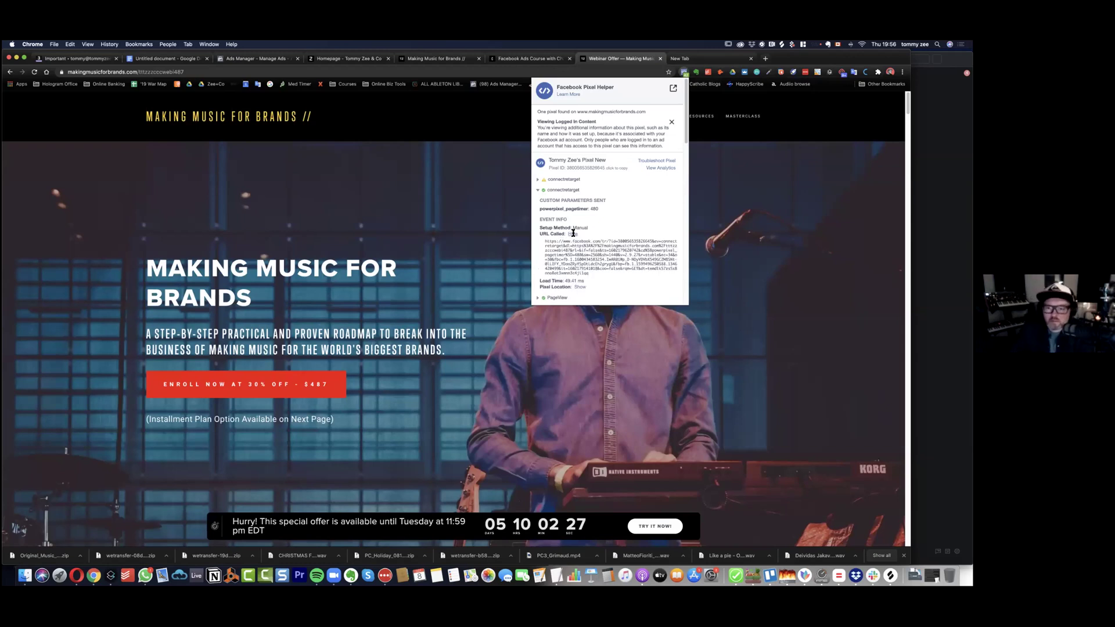
scroll(580, 259, "down", 5)
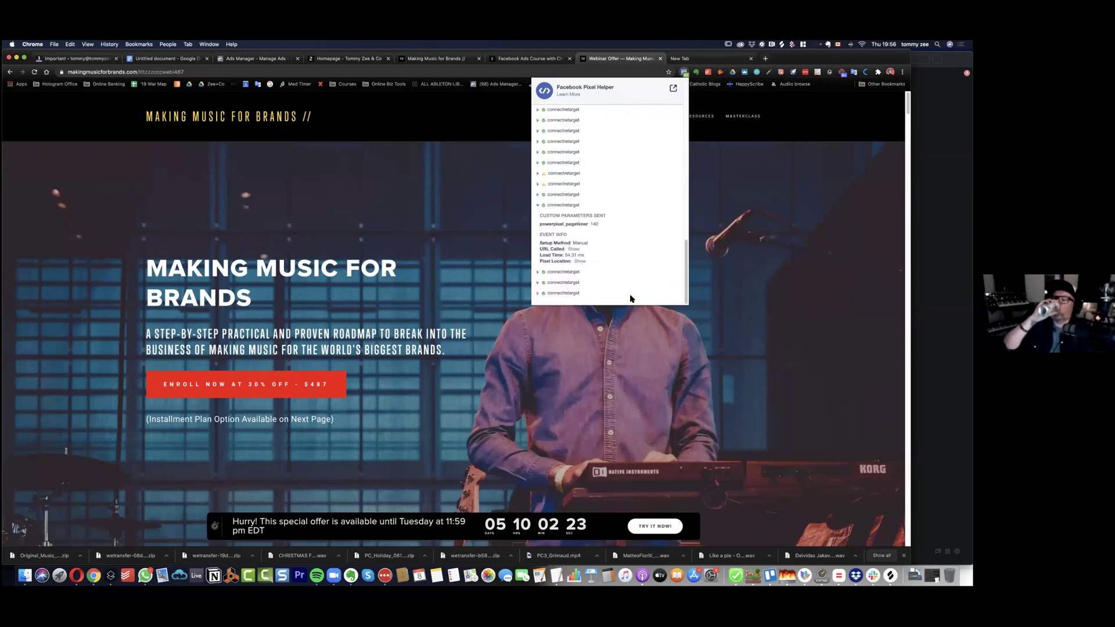
left_click(572, 295)
scroll(580, 279, "down", 2)
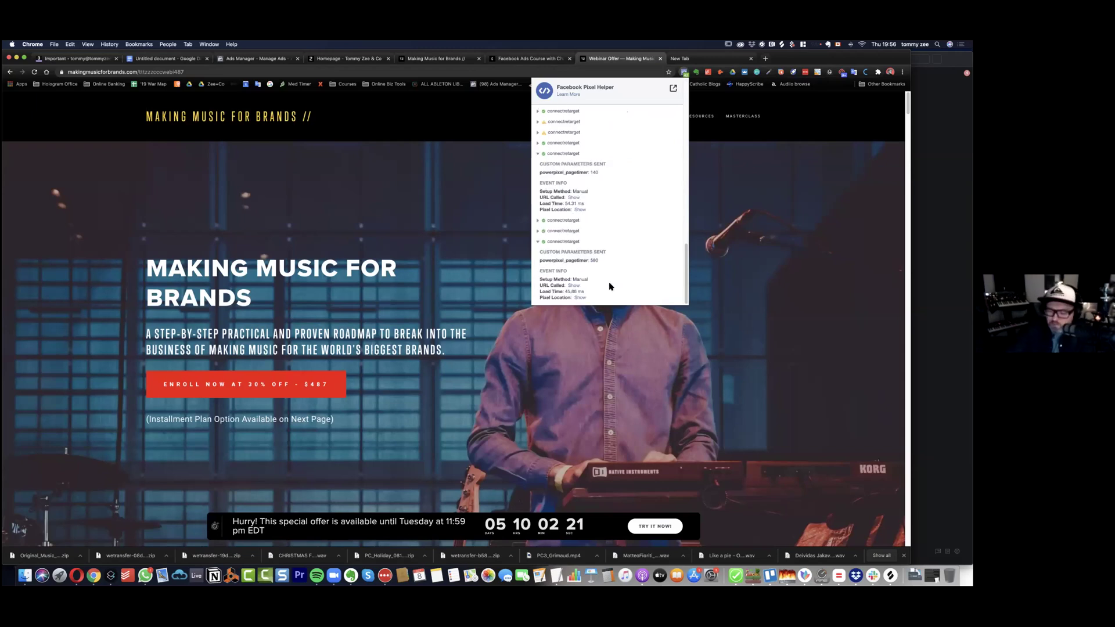
scroll(606, 270, "up", 5)
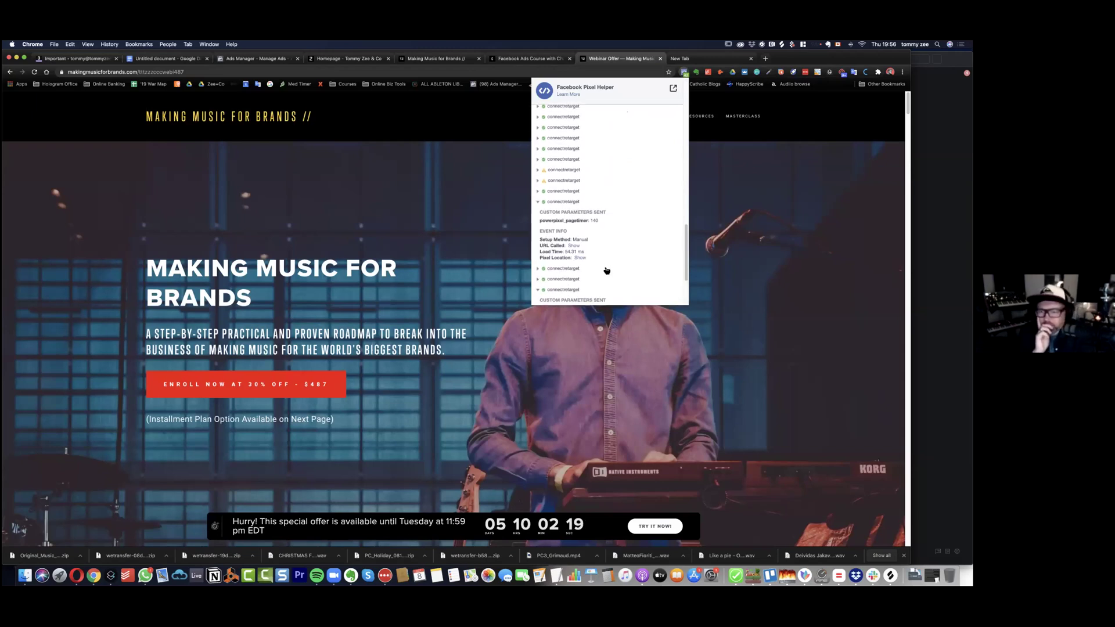
scroll(606, 271, "up", 5)
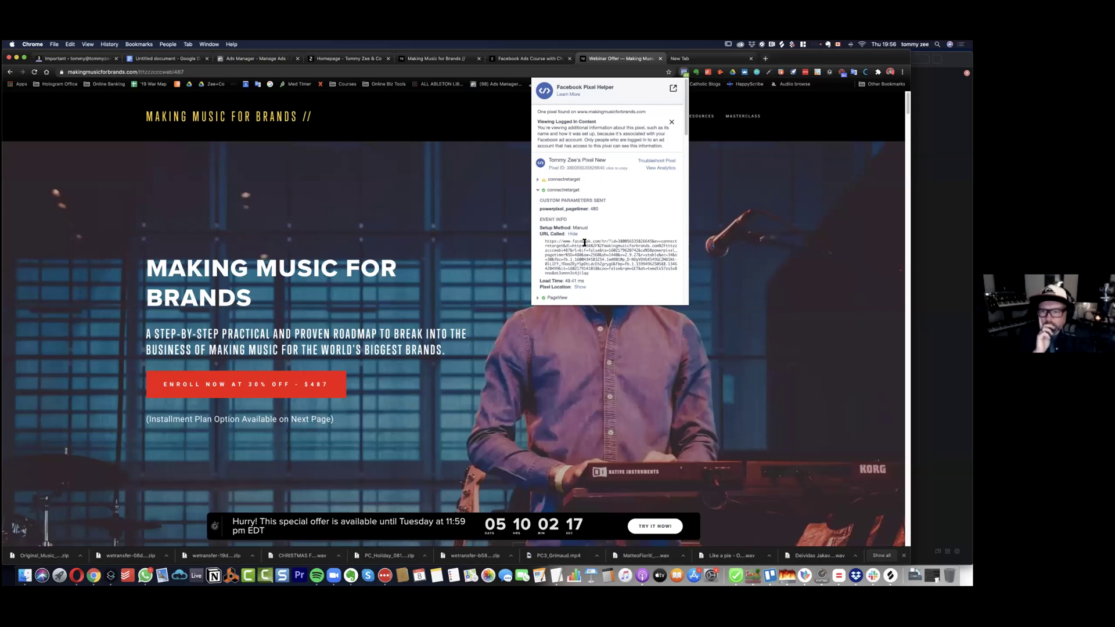
Review the PageView event's details, then close Pixel Helper and return to the audience dialog.
left_click(537, 191)
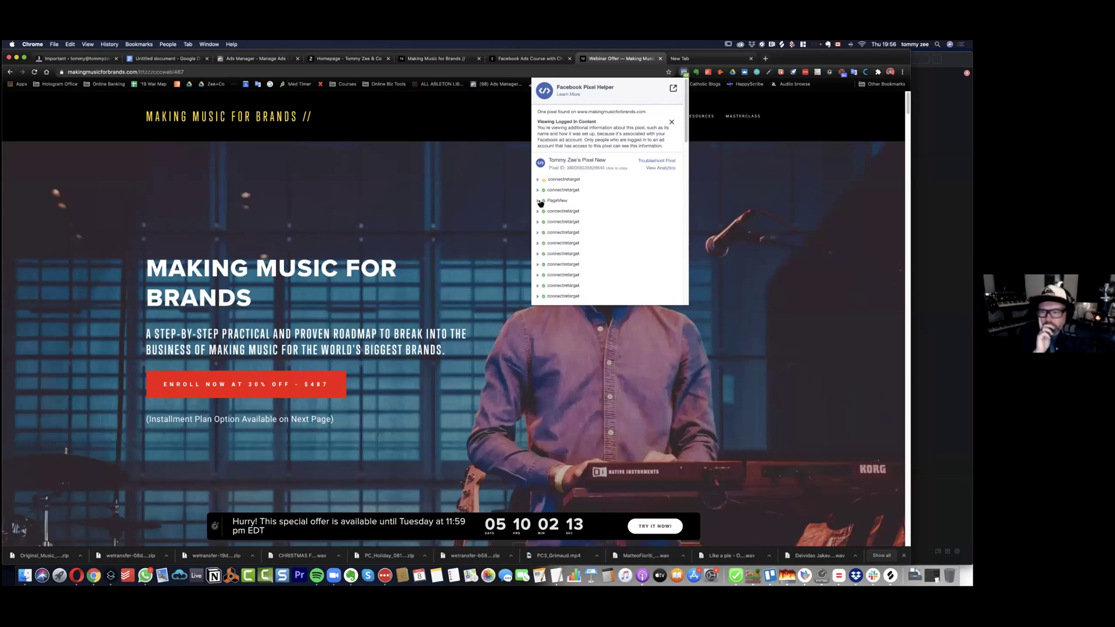
left_click(538, 201)
scroll(597, 269, "down", 10)
scroll(639, 313, "down", 15)
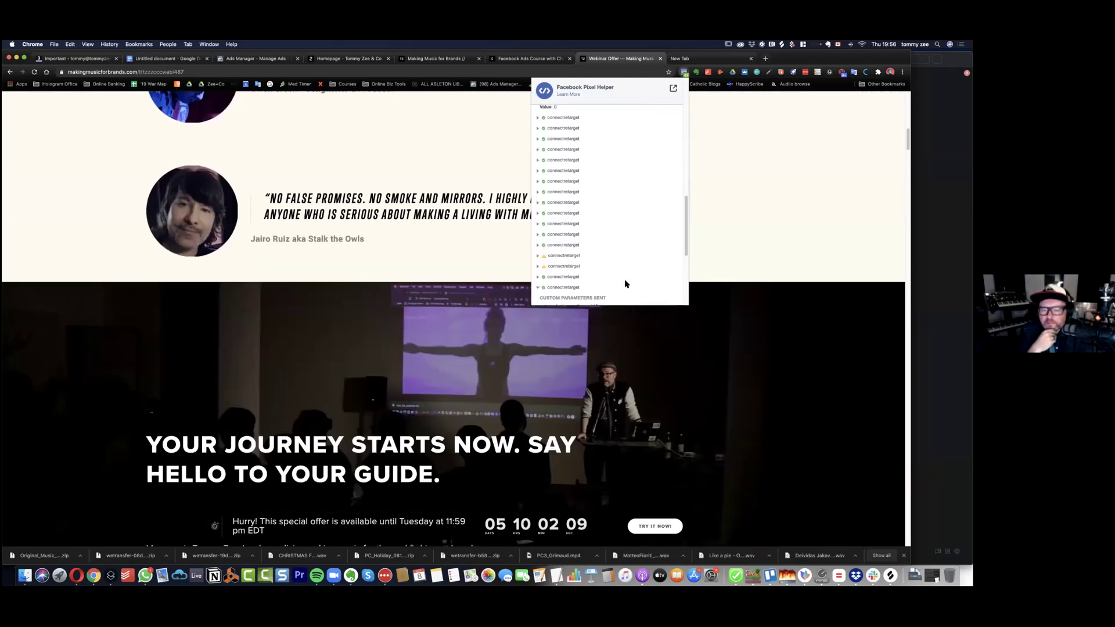
scroll(625, 281, "down", 5)
scroll(625, 282, "up", 3)
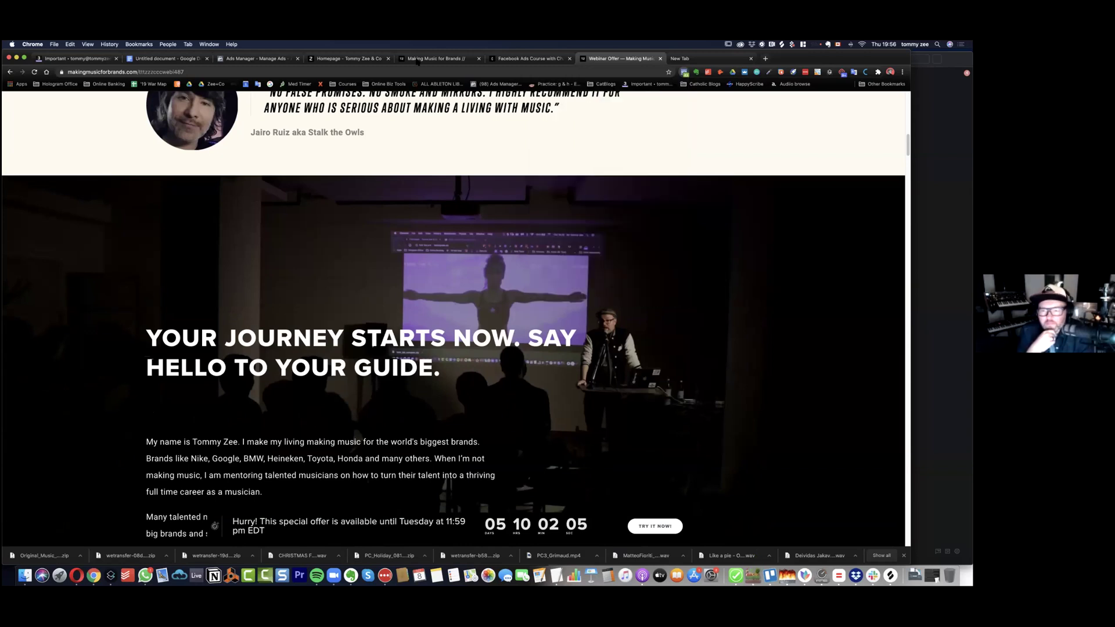
key("ctrl+shift+Tab")
left_click(261, 58)
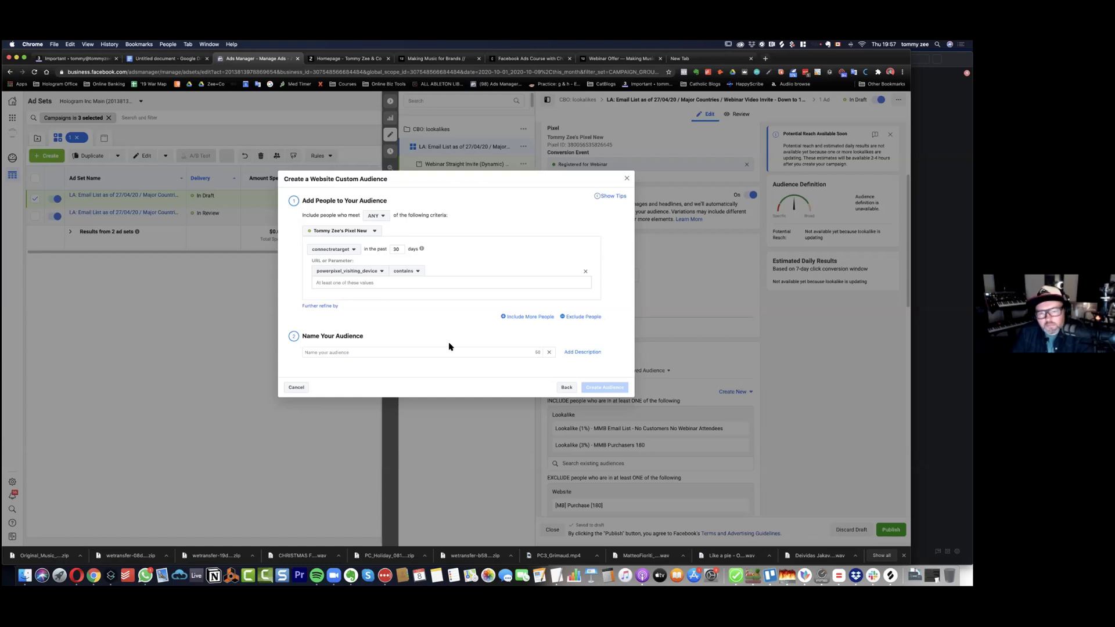
Cancel the Create a Website Custom Audience dialog with Escape, discarding the visiting_device rule.
key("Escape")
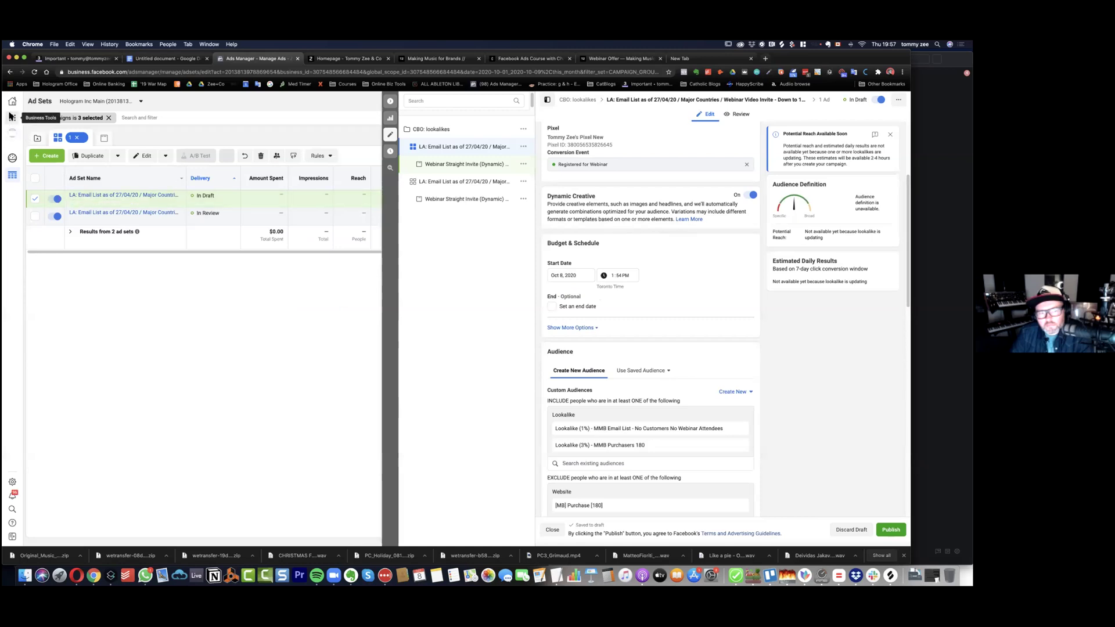
Open Analytics from the Business Tools menu's Analyze and Report section.
left_click(12, 117)
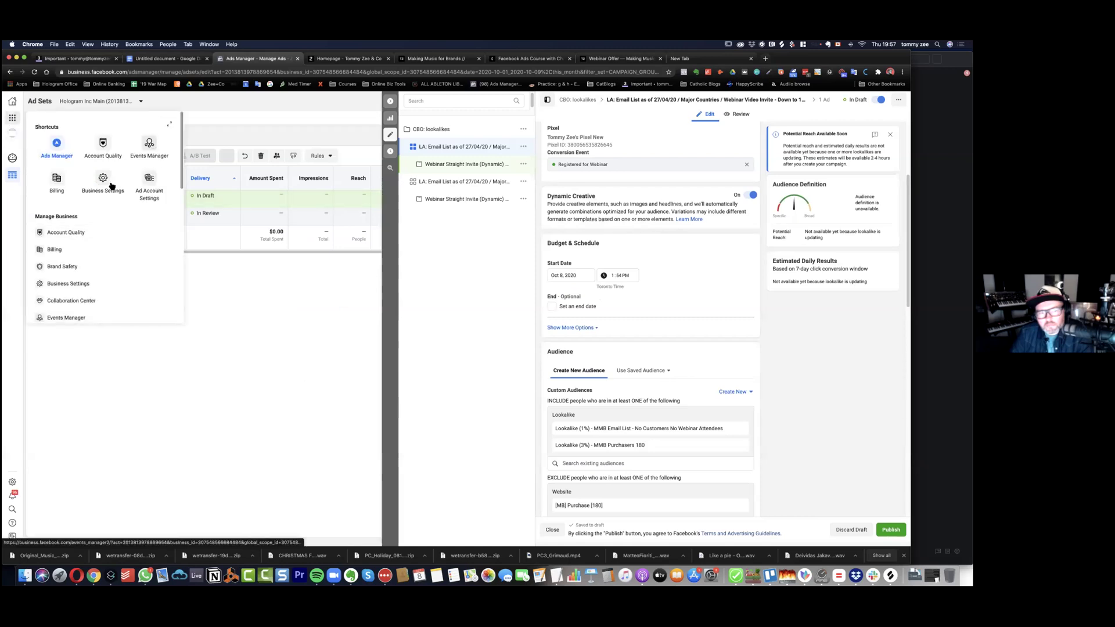
scroll(69, 244, "down", 4)
scroll(84, 297, "down", 3)
scroll(87, 279, "down", 2)
left_click(109, 250)
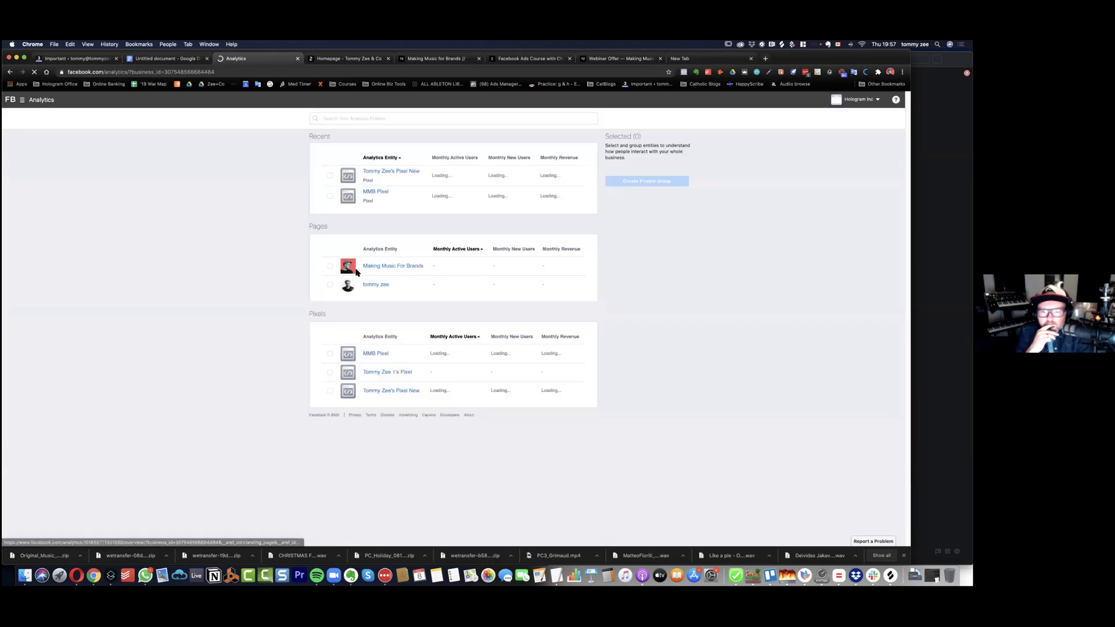
Open the newer pixel's overview and filter it to people who performed connectretarget.
left_click(386, 173)
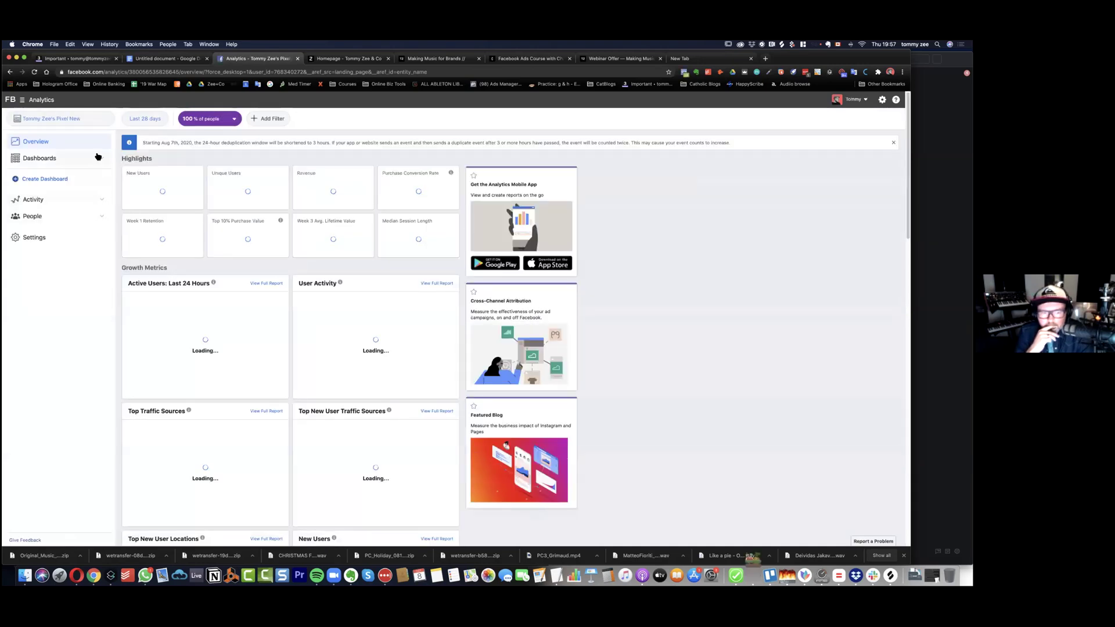
left_click(269, 124)
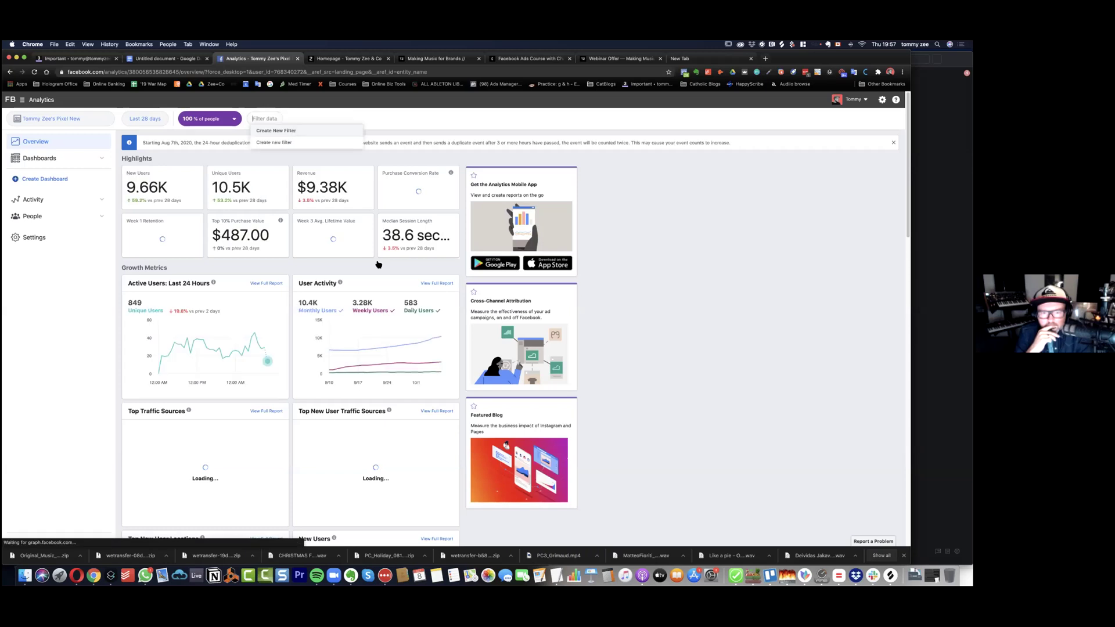
left_click(285, 143)
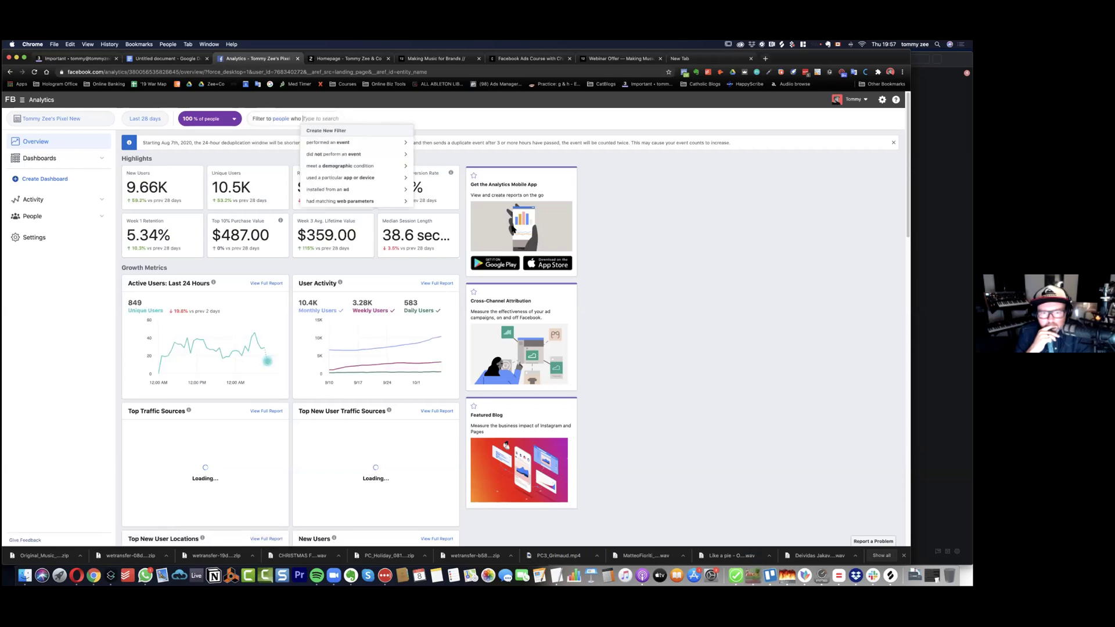
left_click(371, 144)
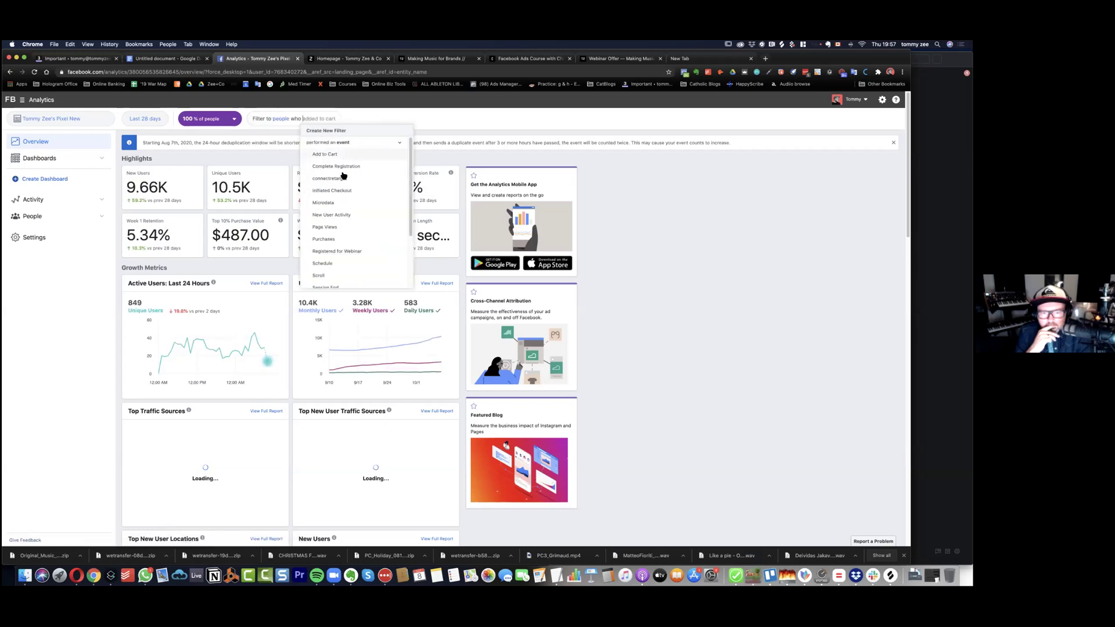
scroll(364, 262, "down", 1)
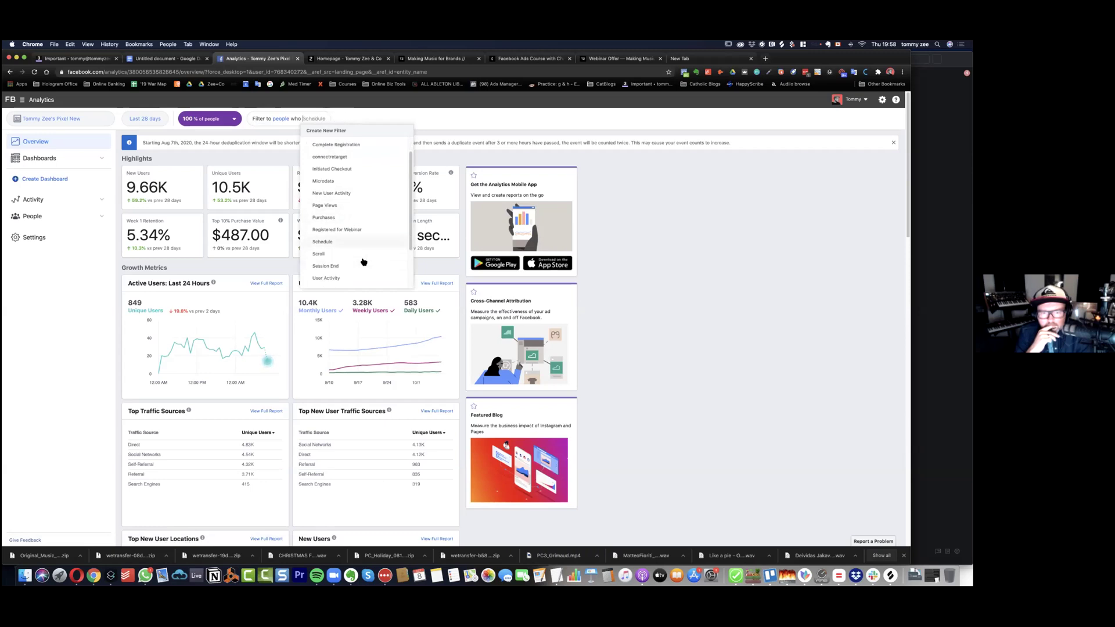
left_click(365, 158)
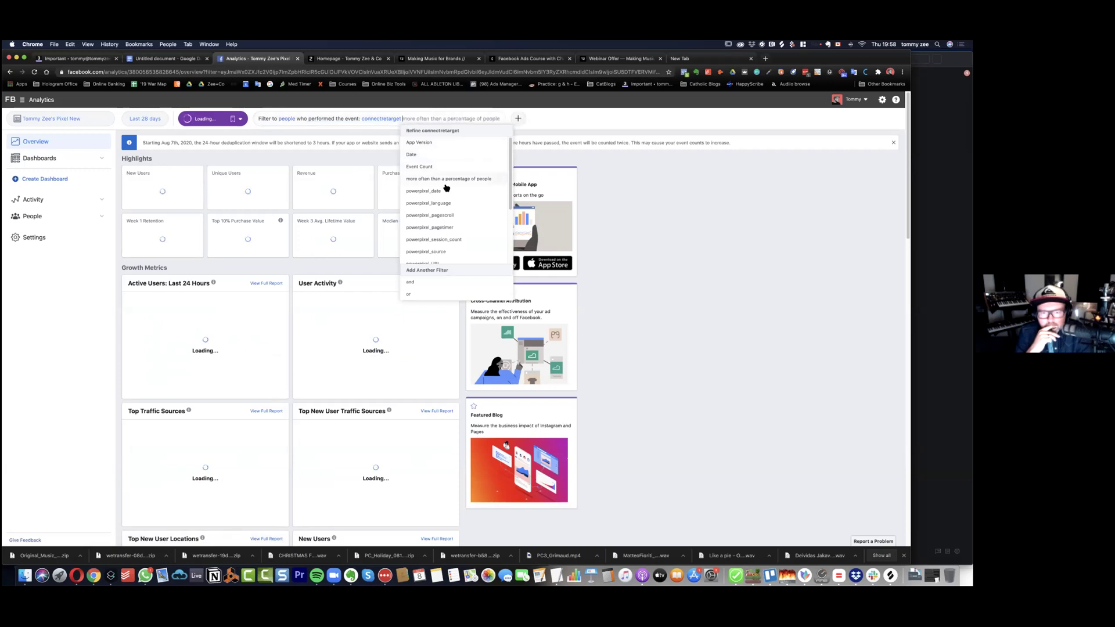
Add a powerpixel_pagetimer 'is greater than' condition to connectretarget, first at 100, then raised to 1000.
scroll(446, 186, "down", 1)
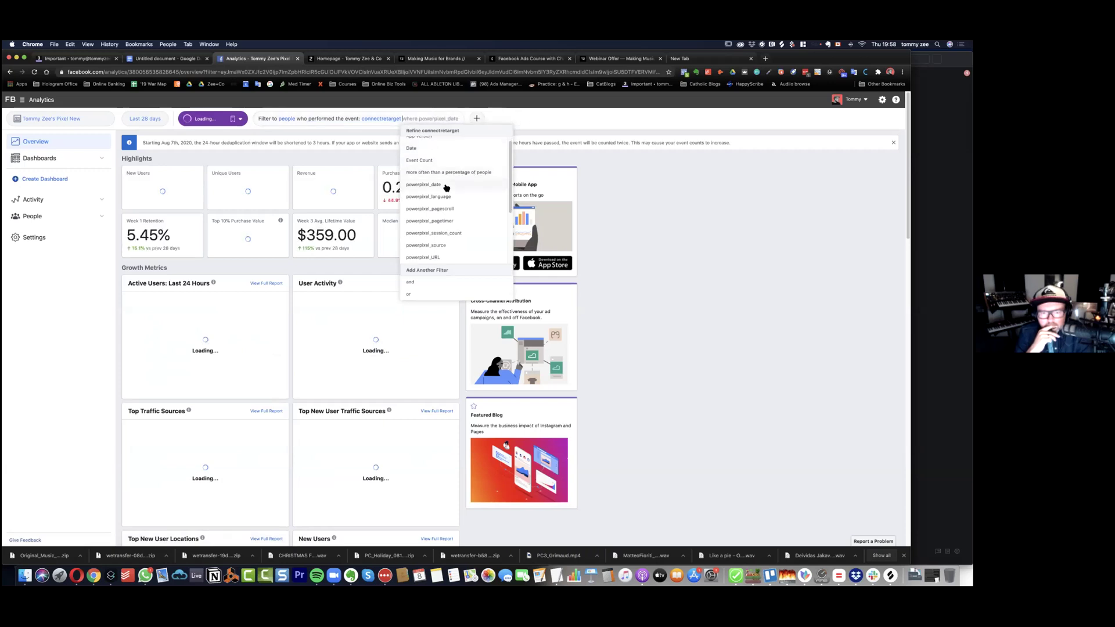
left_click(445, 221)
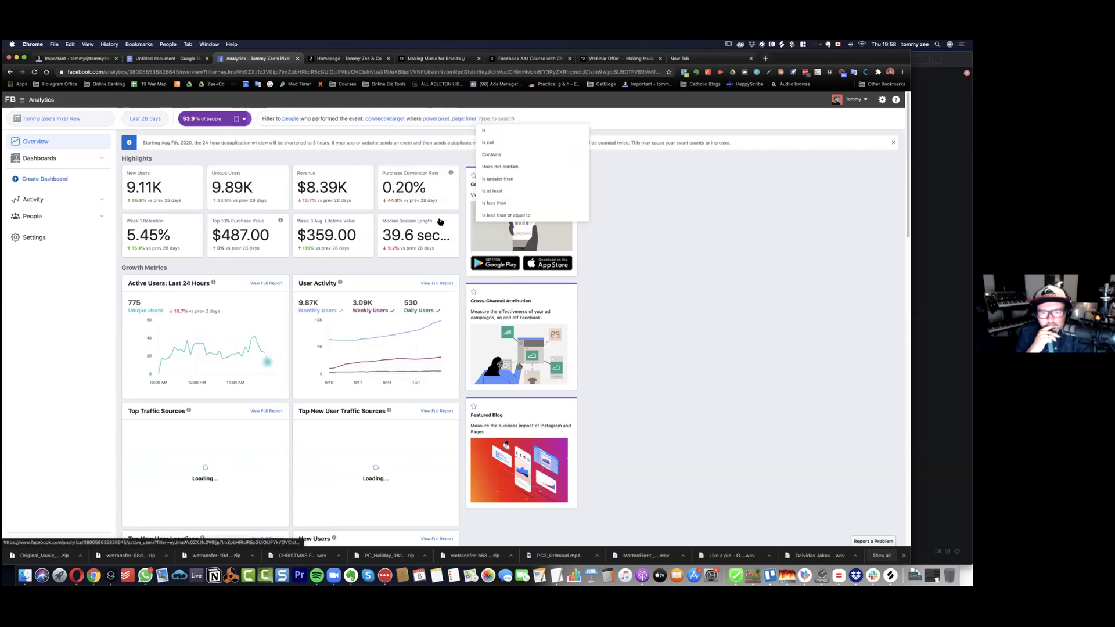
left_click(509, 181)
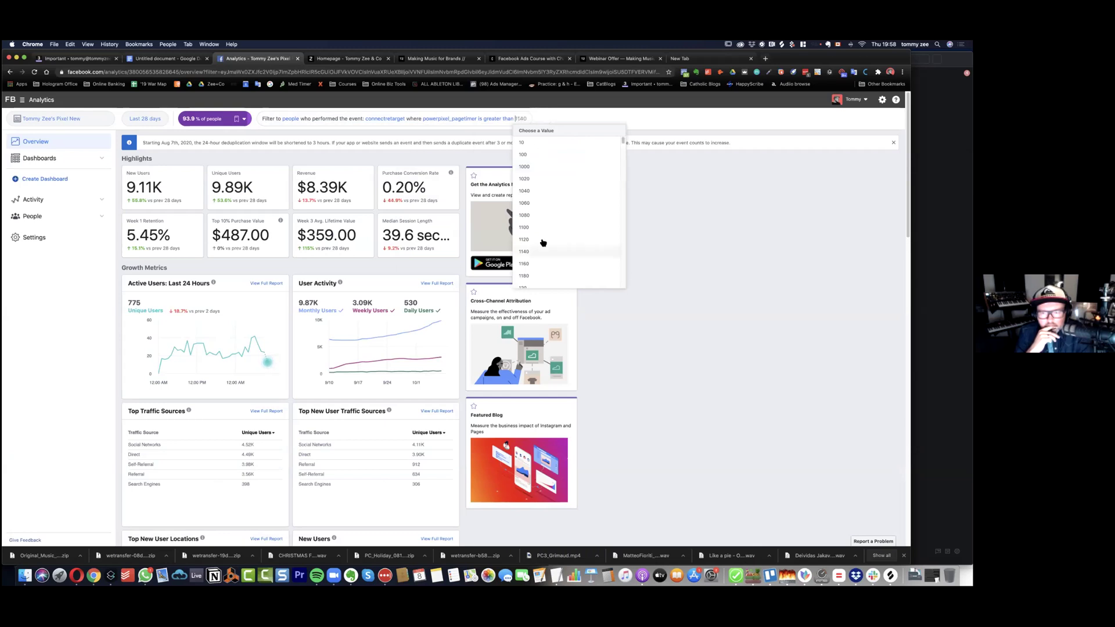
left_click(541, 155)
left_click(542, 158)
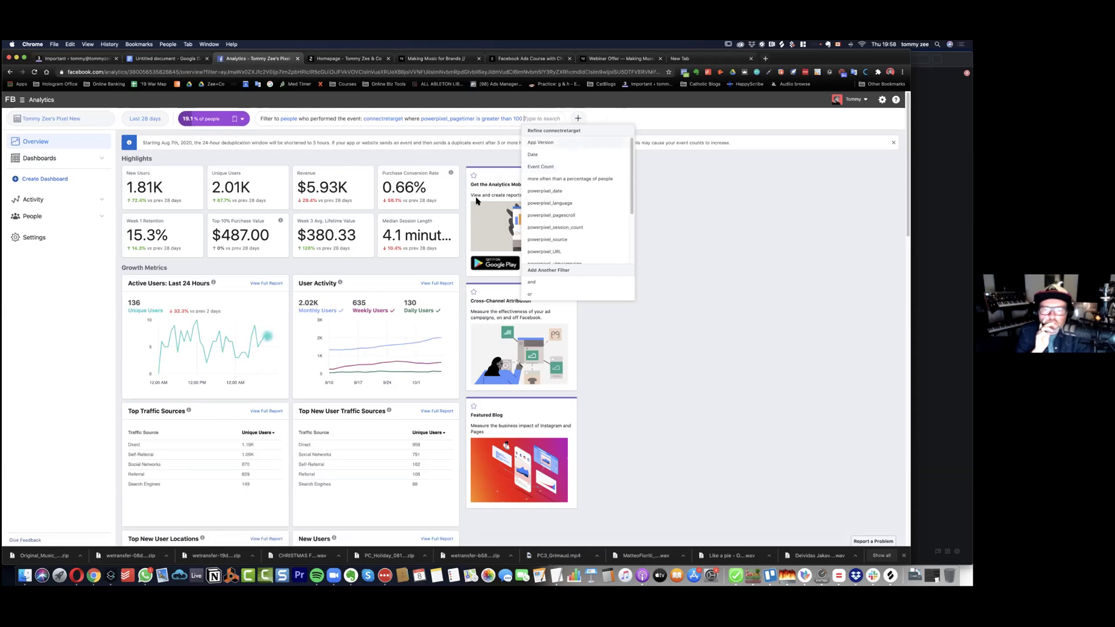
left_click(517, 118)
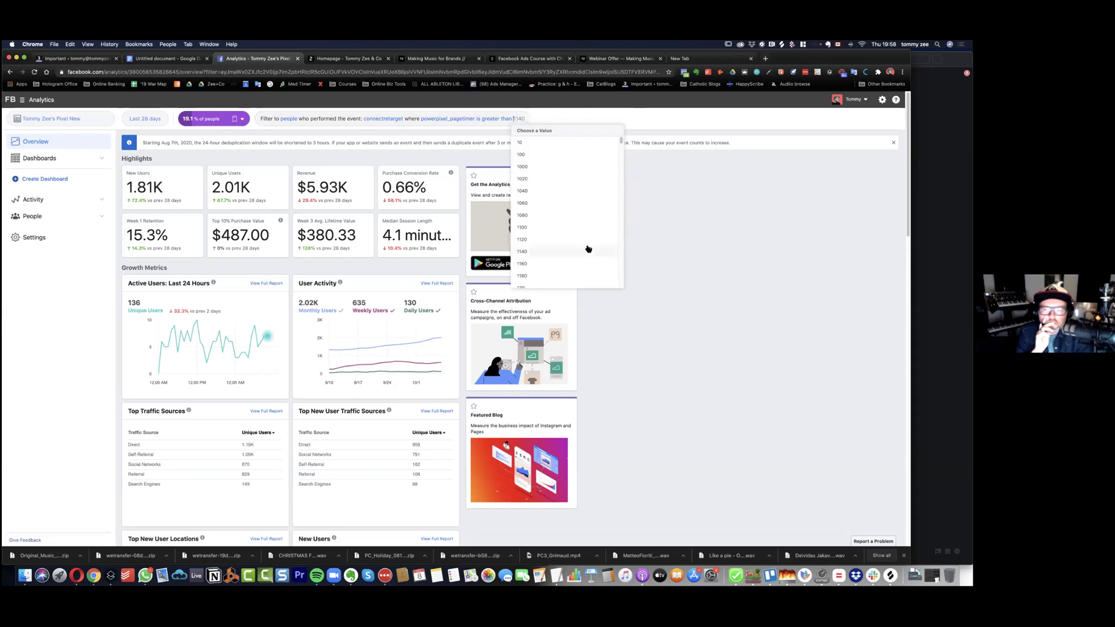
left_click(538, 168)
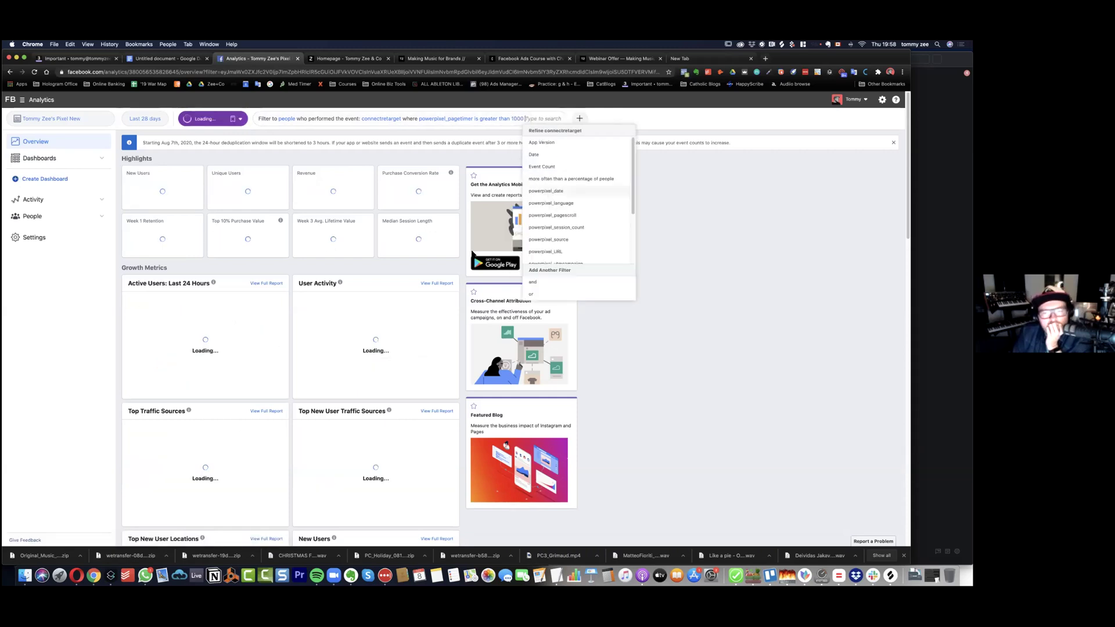